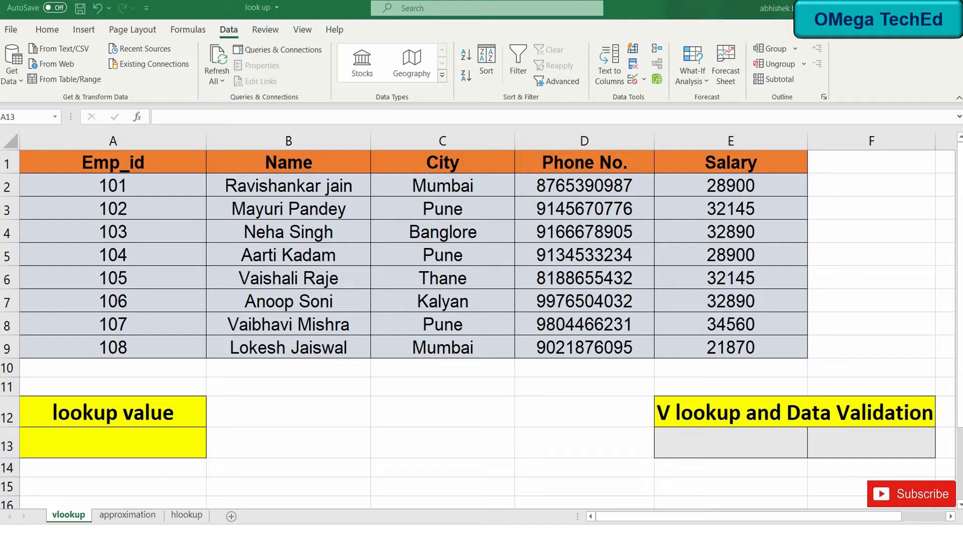
- Enter 103 as the lookup value in A13
{"action": "left_click", "coordinate": [75, 439]}
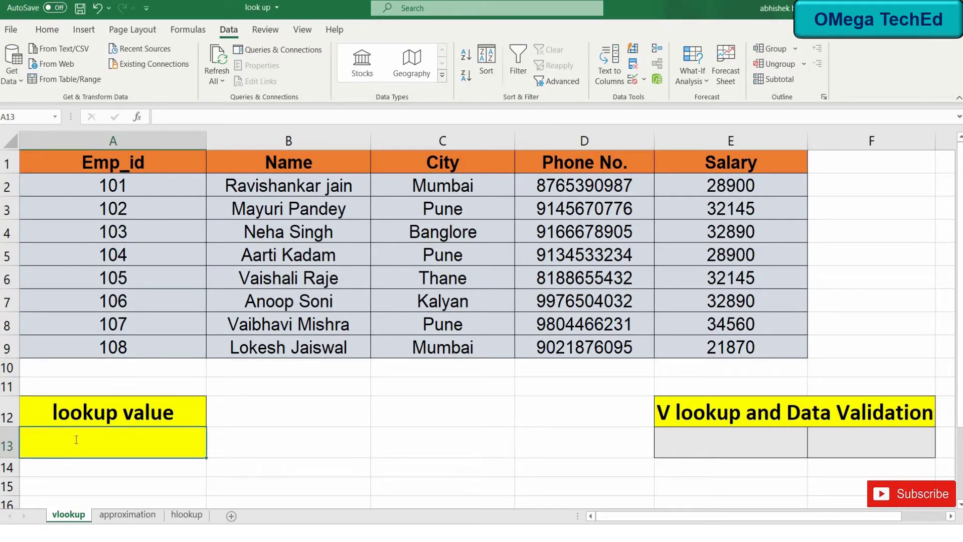
{"action": "type", "text": "103"}
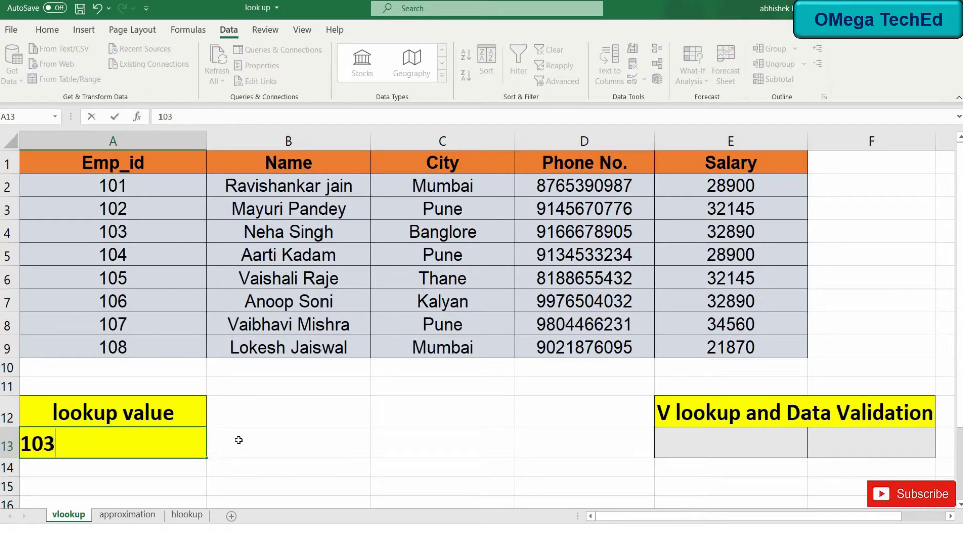
{"action": "left_click", "coordinate": [235, 439]}
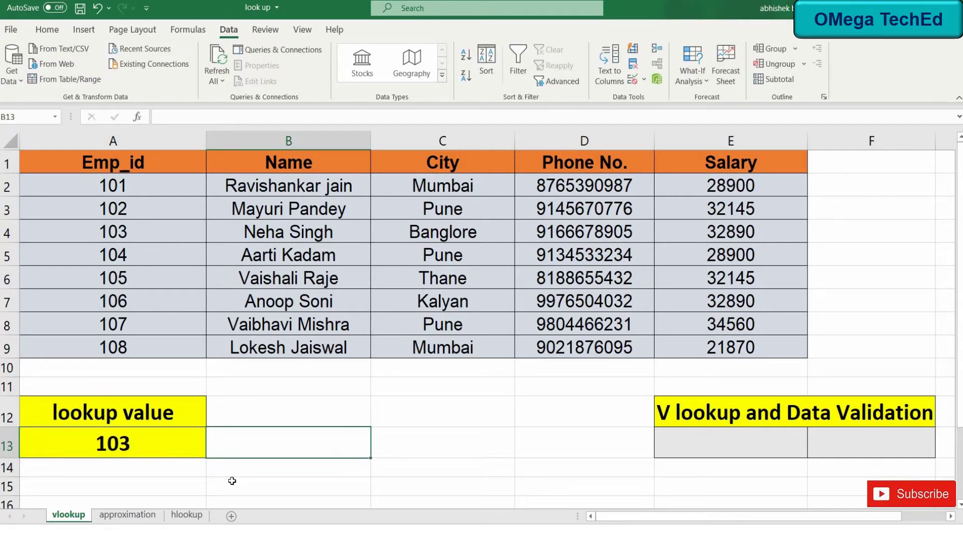
- In B13, enter =vlookup(A13,A1:E9,3,0) to return the city, Banglore
{"action": "type", "text": "="}
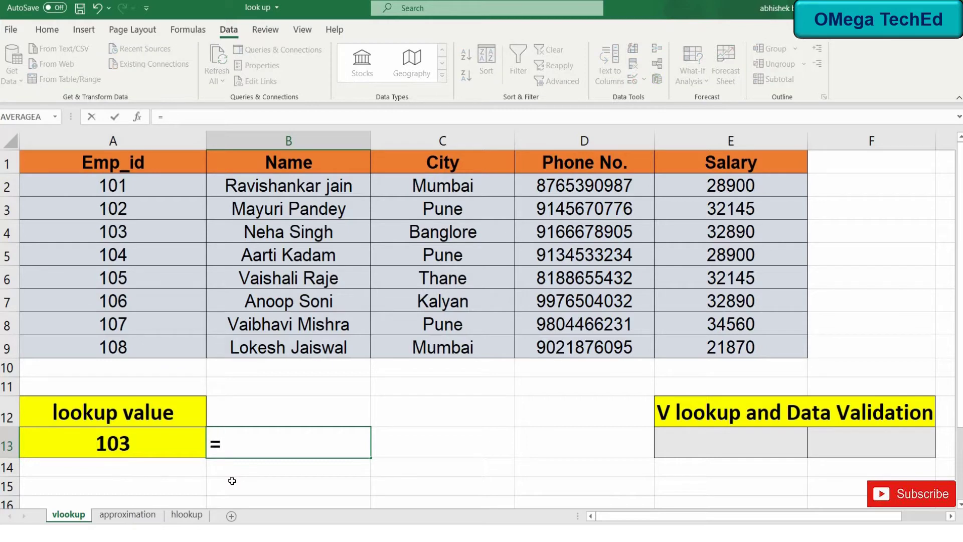
{"action": "type", "text": "vloo"}
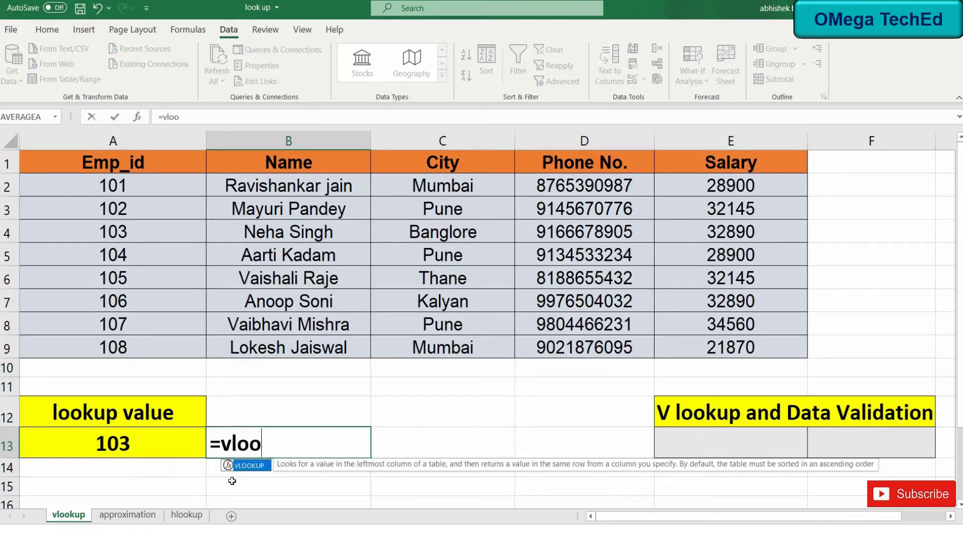
{"action": "type", "text": "kup"}
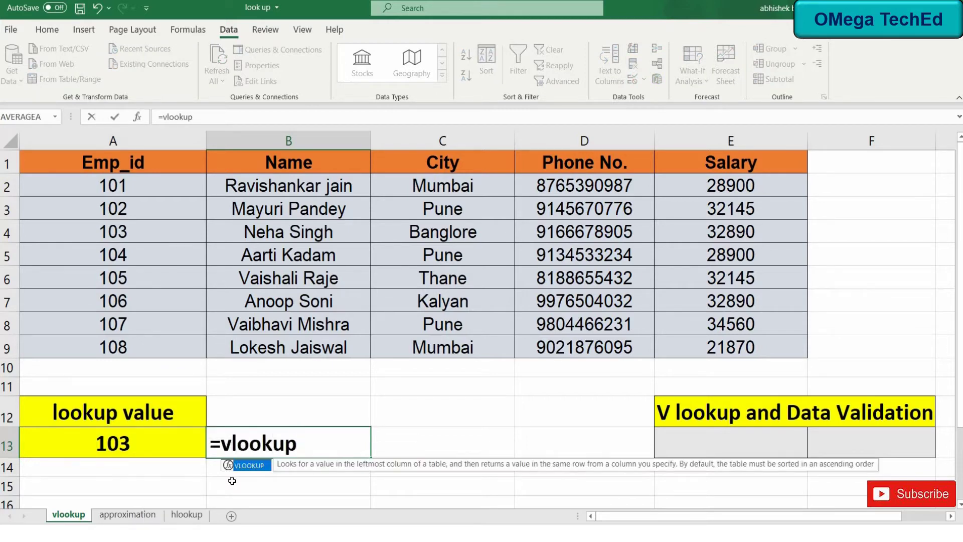
{"action": "type", "text": "("}
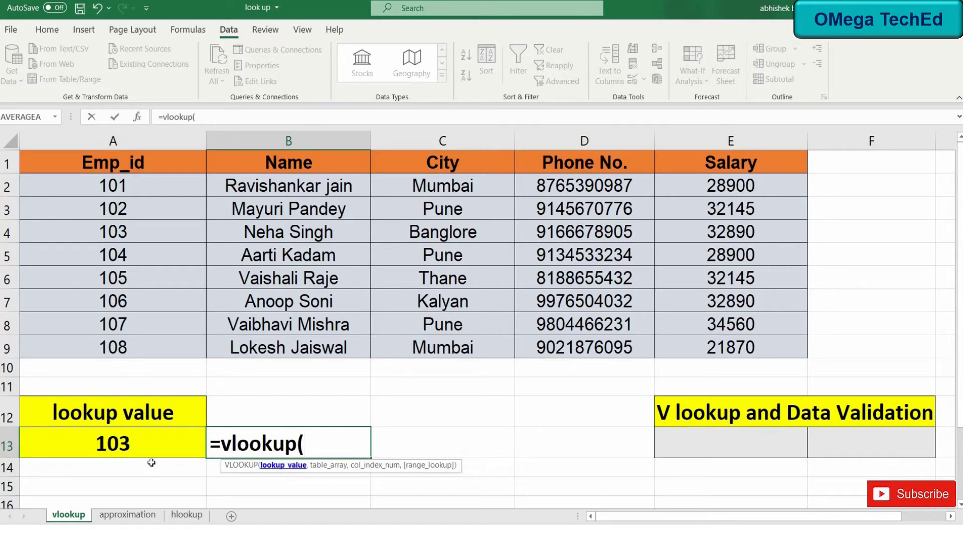
{"action": "left_click", "coordinate": [122, 448]}
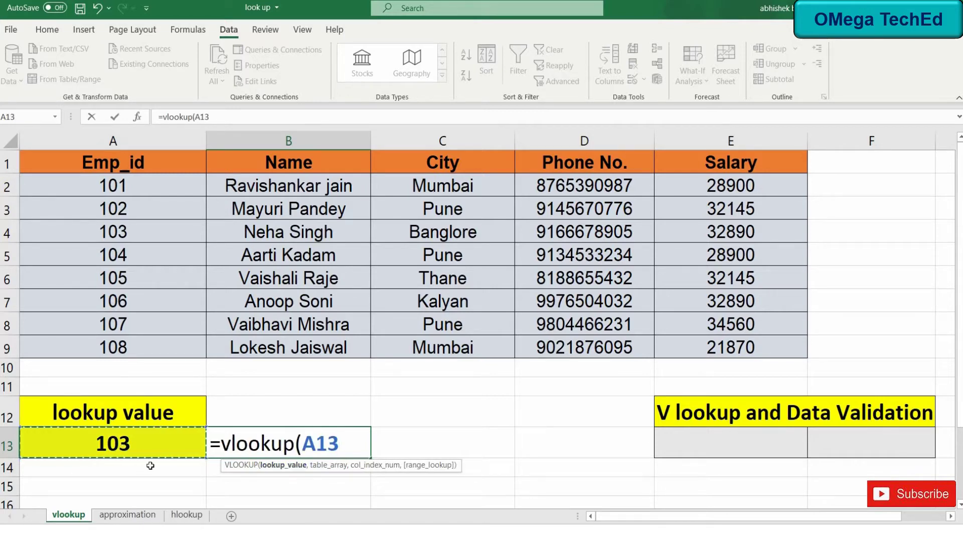
{"action": "type", "text": ","}
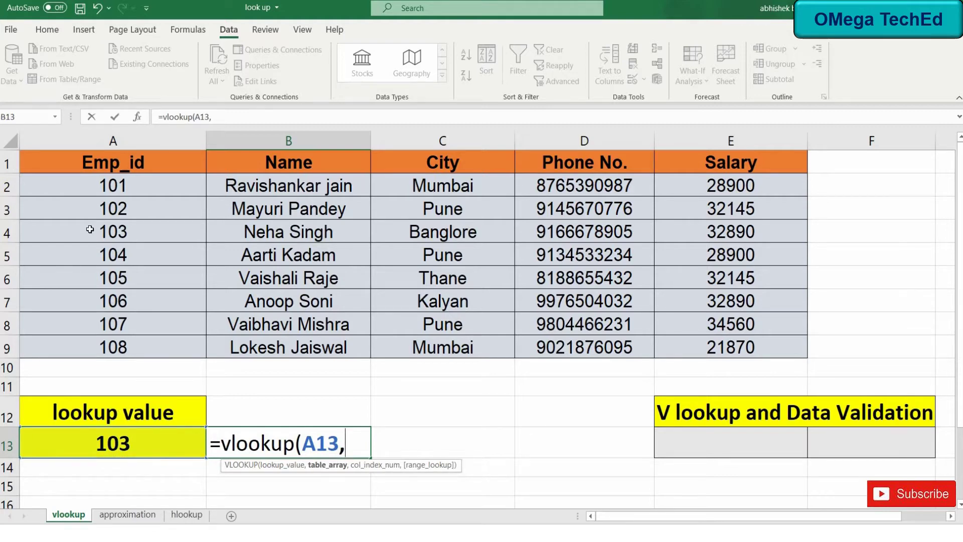
{"action": "mouse_move", "coordinate": [76, 164]}
{"action": "left_mouse_down"}
{"action": "mouse_move", "coordinate": [606, 321]}
{"action": "mouse_move", "coordinate": [746, 342]}
{"action": "left_mouse_up"}
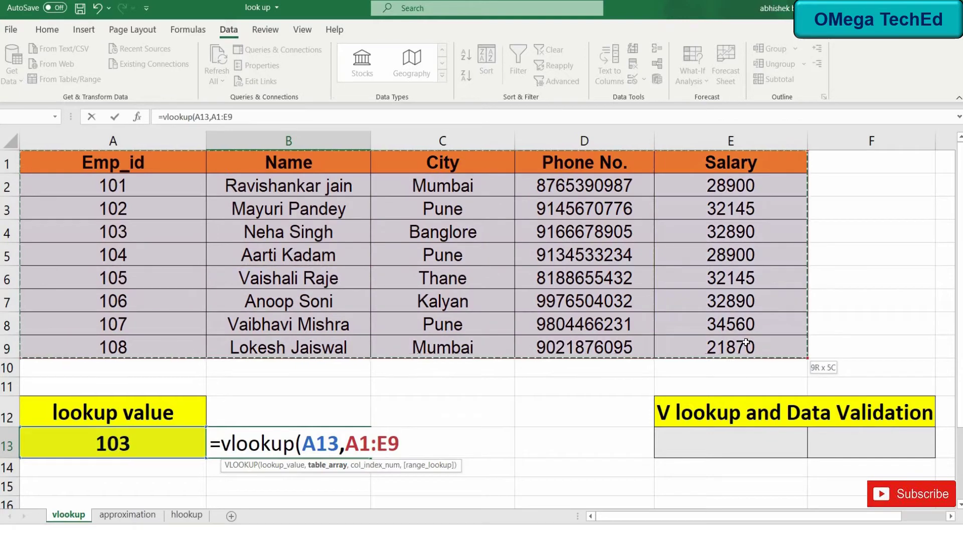
{"action": "type", "text": ","}
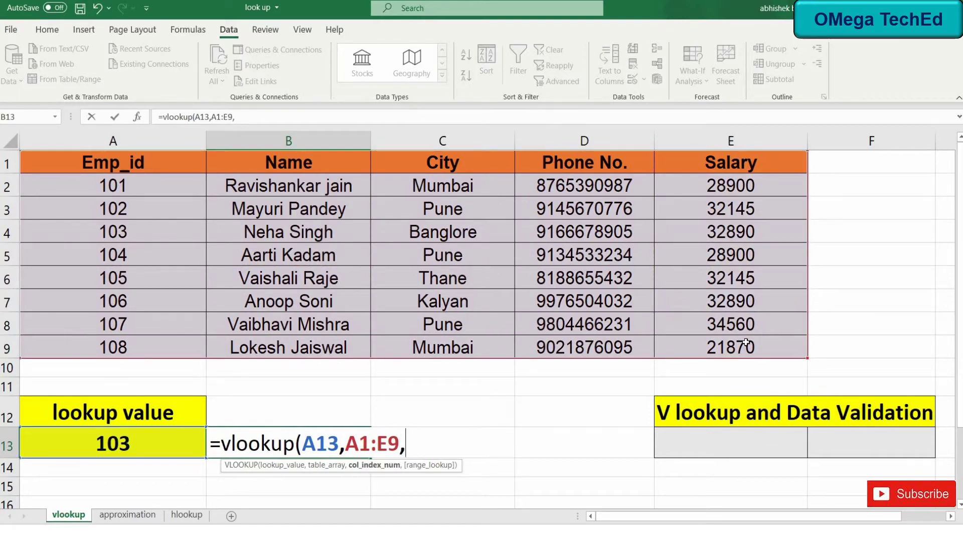
{"action": "type", "text": "3,"}
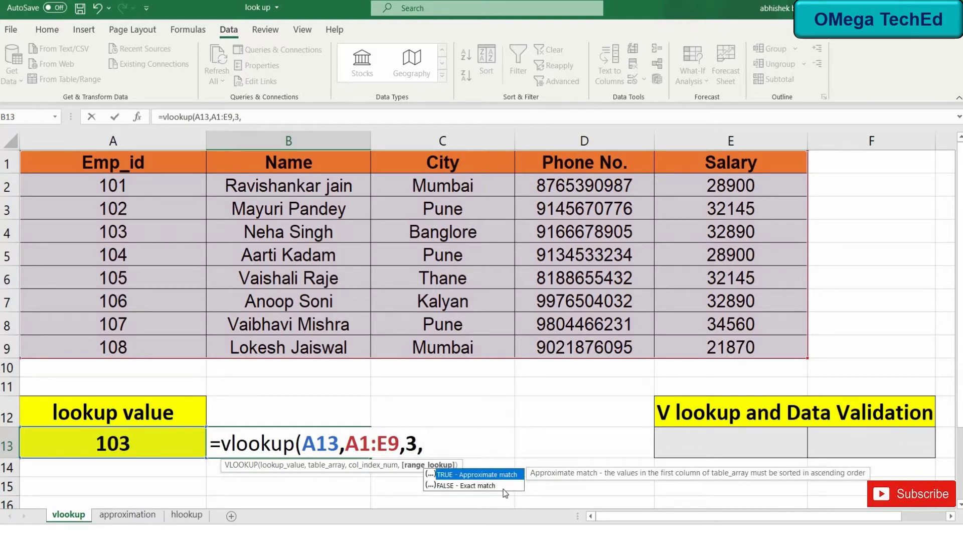
{"action": "type", "text": "0"}
{"action": "type", "text": ")"}
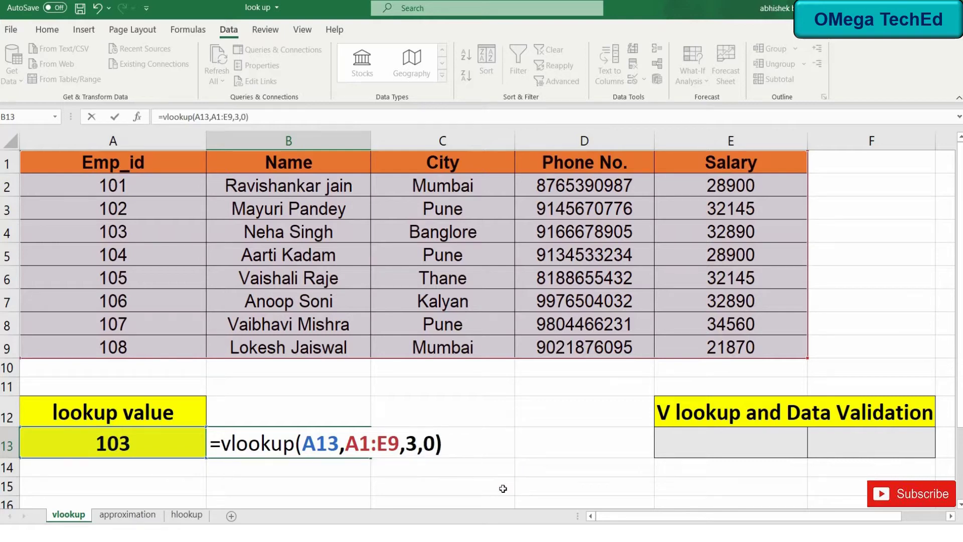
{"action": "key", "text": "Return"}
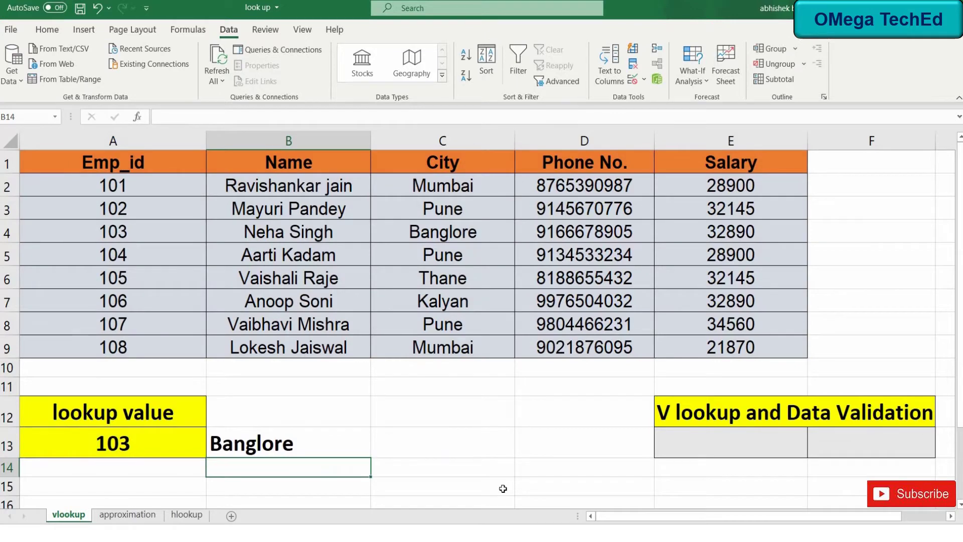
- Test the city lookup by changing A13 to 107, then 108
{"action": "left_click", "coordinate": [138, 436]}
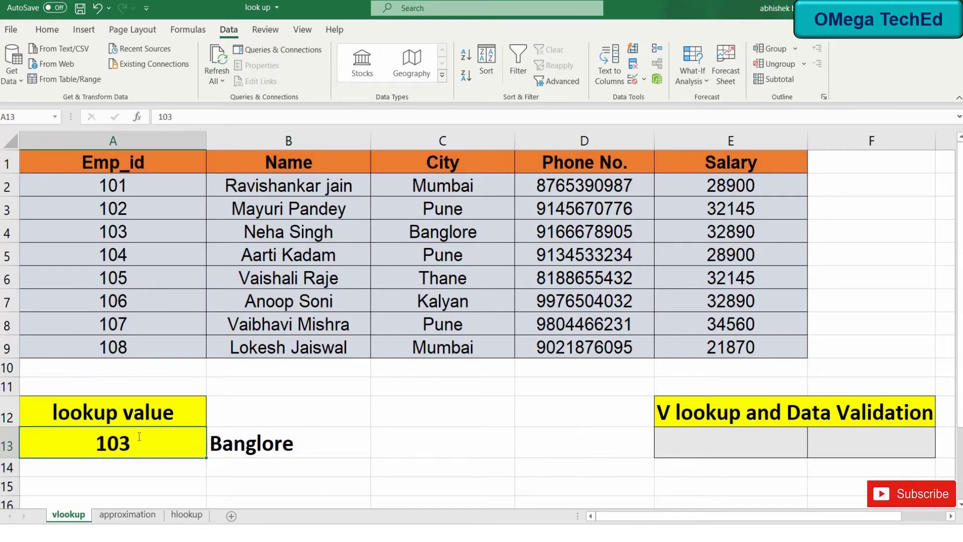
{"action": "double_click", "coordinate": [138, 436]}
{"action": "key", "text": "BackSpace"}
{"action": "type", "text": "7"}
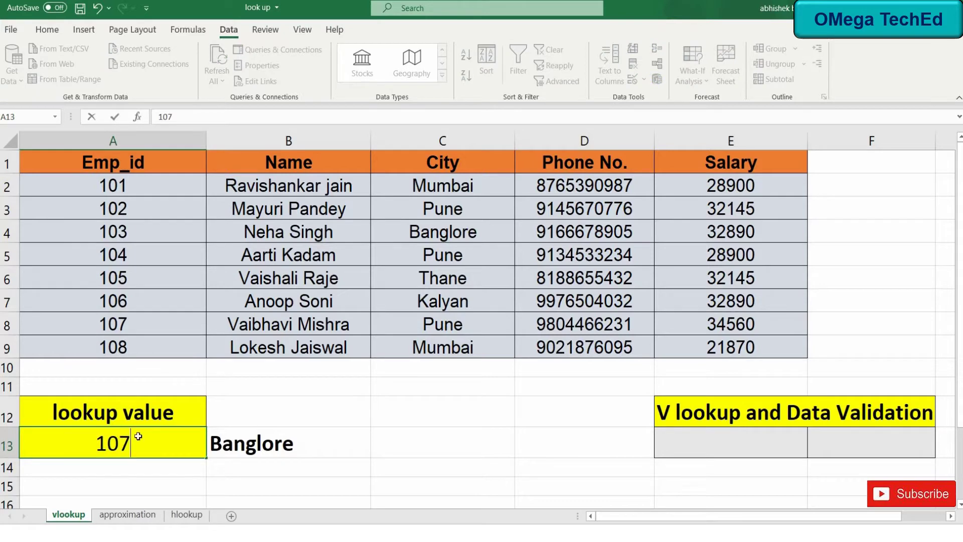
{"action": "key", "text": "Return"}
{"action": "left_click", "coordinate": [128, 441]}
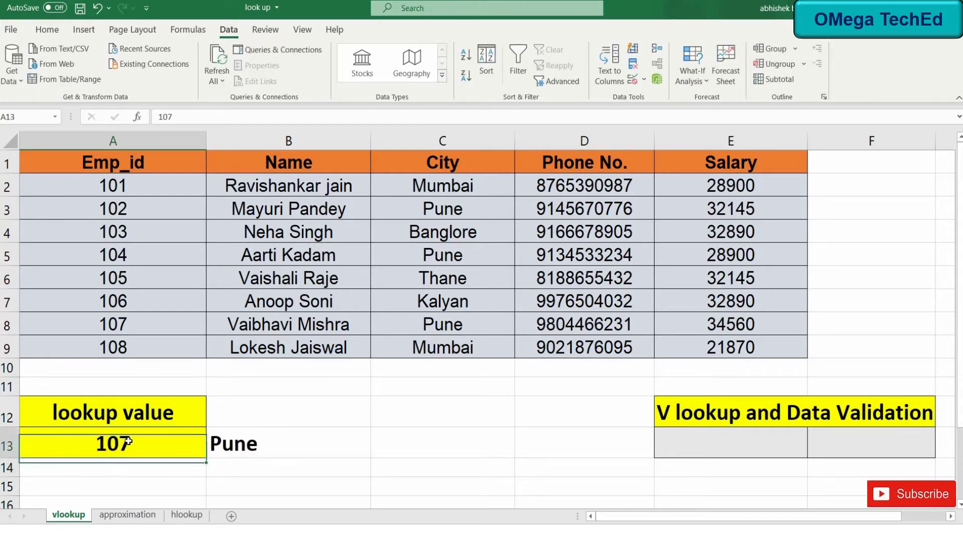
{"action": "type", "text": "108"}
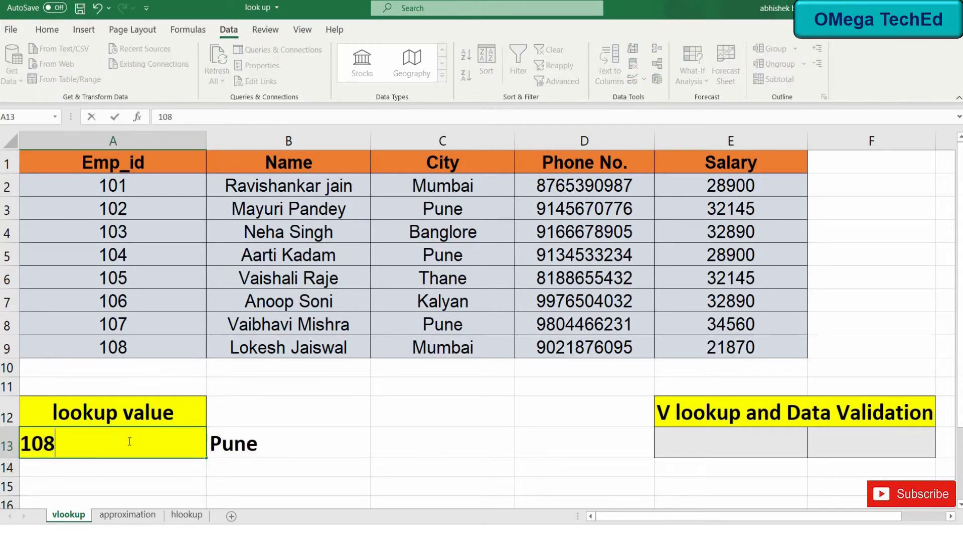
{"action": "key", "text": "Return"}
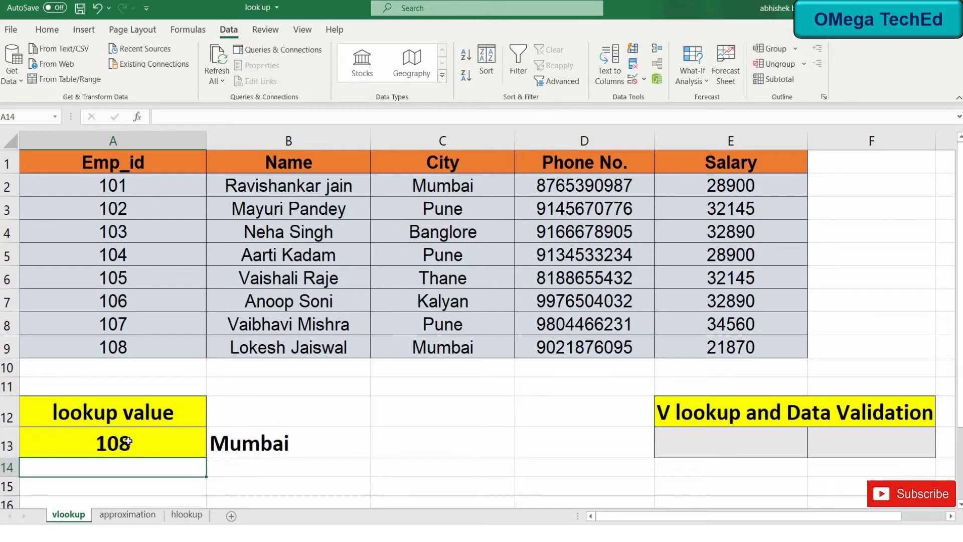
- Change B13's VLOOKUP column index from 3 to 5 so it returns Salary
{"action": "left_click", "coordinate": [220, 441]}
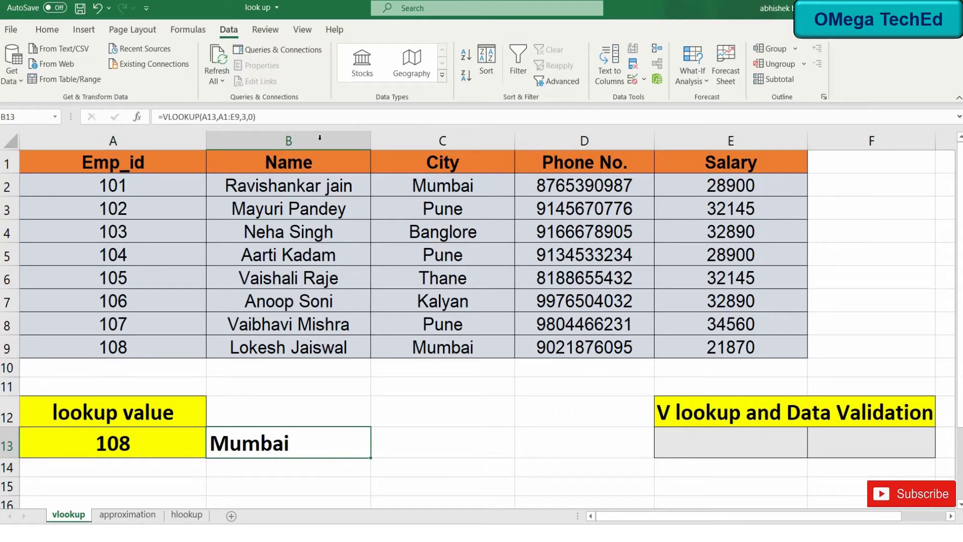
{"action": "left_click", "coordinate": [247, 117]}
{"action": "key", "text": "BackSpace"}
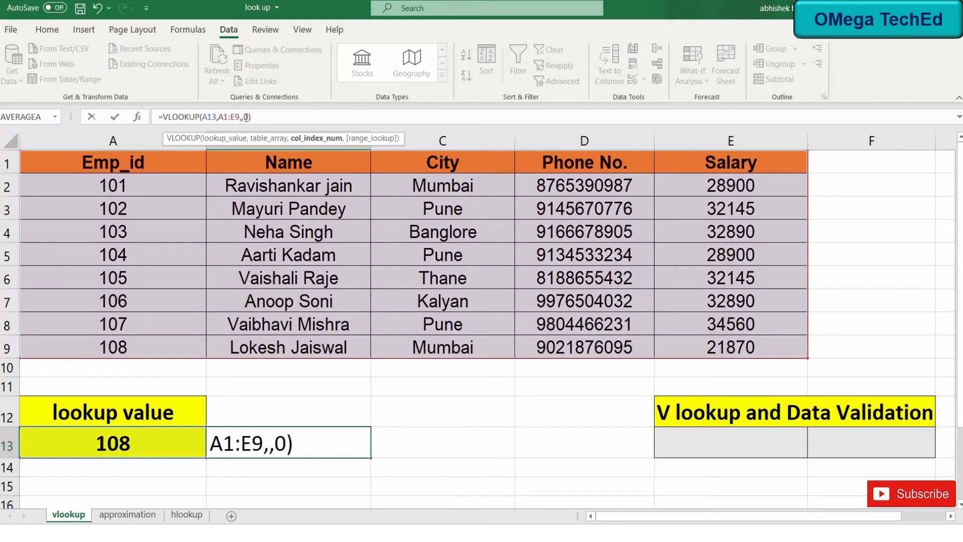
{"action": "type", "text": "5"}
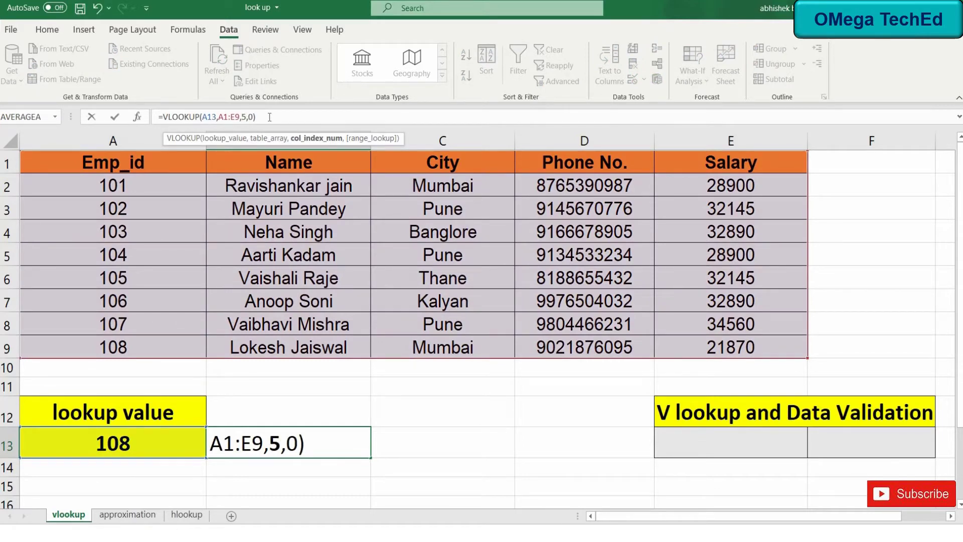
{"action": "left_click", "coordinate": [269, 117]}
{"action": "key", "text": "Return"}
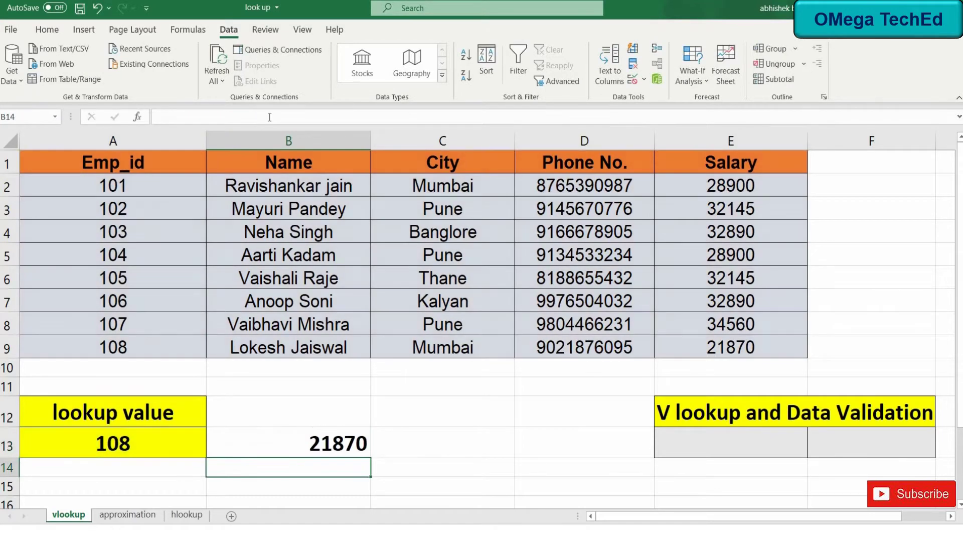
- Enter 105 in A13 so the lookup shows salary 32145
{"action": "left_click", "coordinate": [126, 446]}
{"action": "type", "text": "1"}
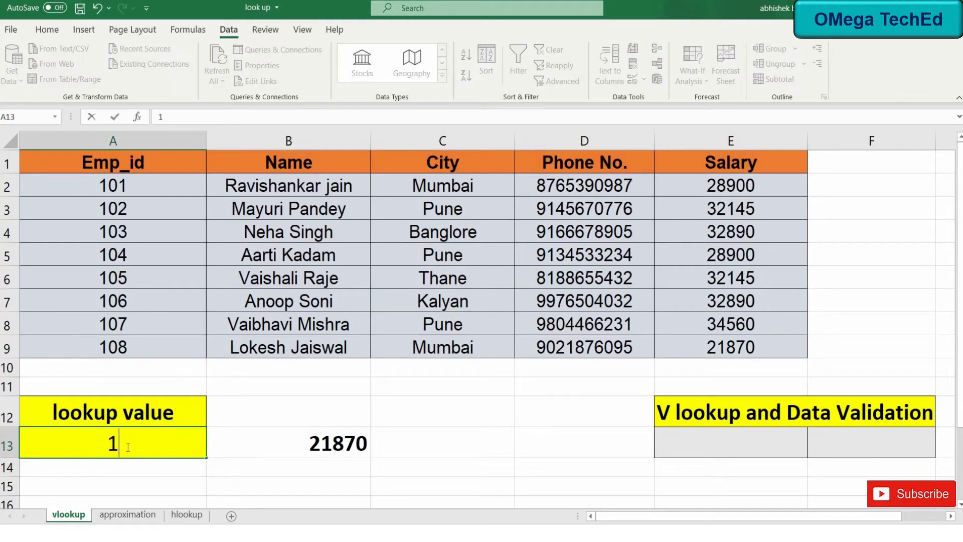
{"action": "type", "text": "05"}
{"action": "key", "text": "Return"}
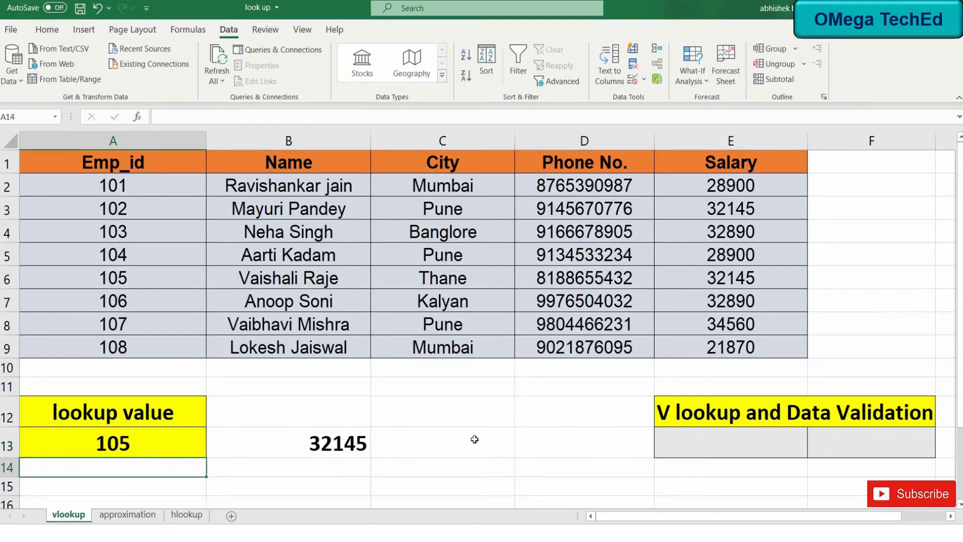
{"action": "left_click", "coordinate": [687, 440]}
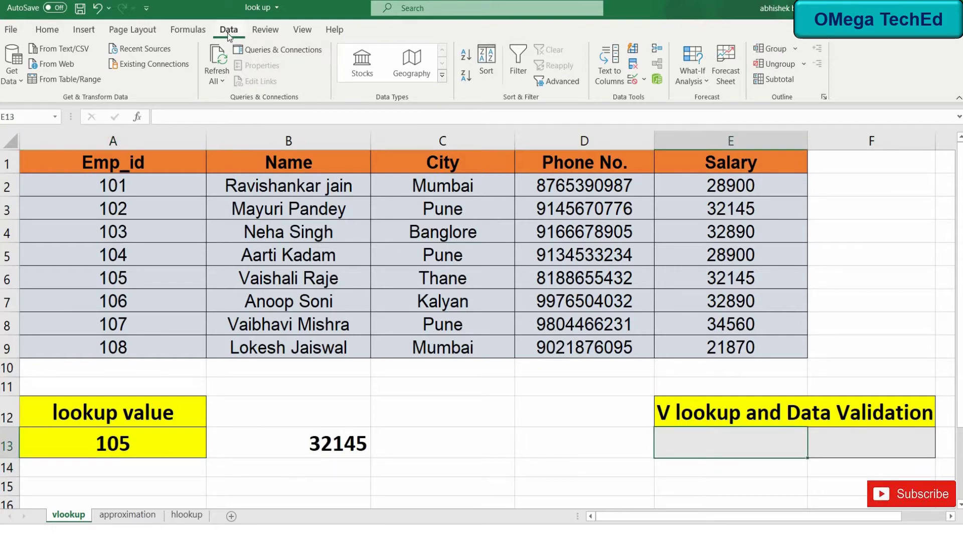
- Give E13 a dropdown list sourced from the Emp_ids A2:A9, and pick 105 from it
{"action": "left_click", "coordinate": [634, 81]}
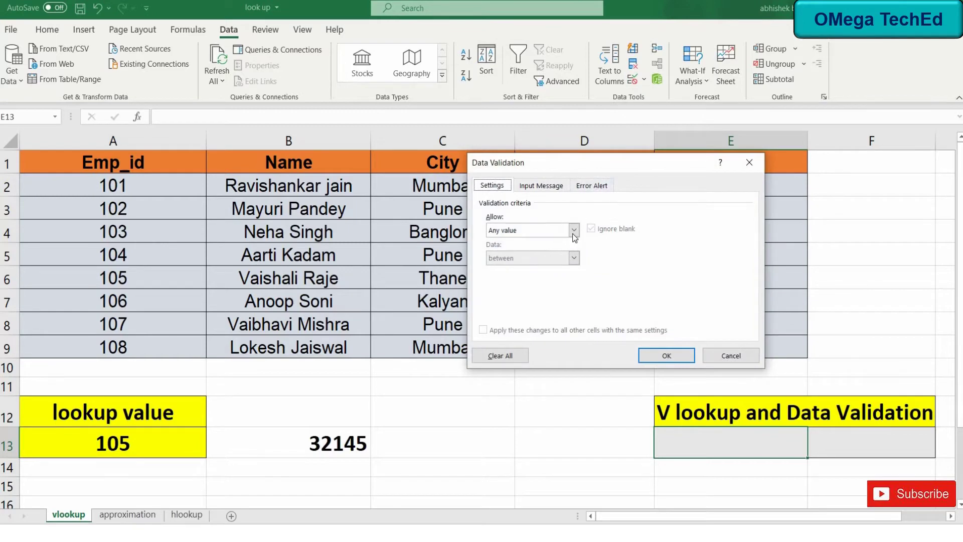
{"action": "left_click", "coordinate": [575, 233]}
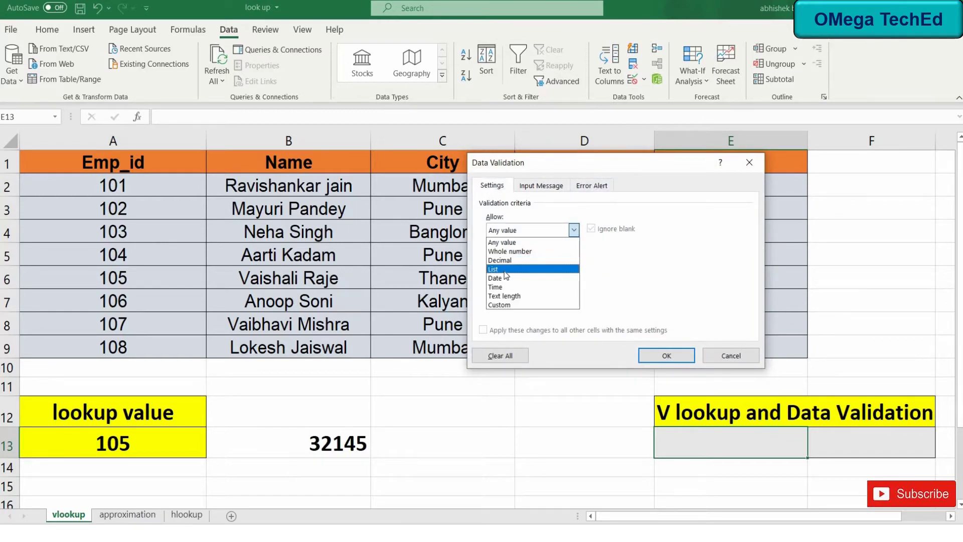
{"action": "left_click", "coordinate": [505, 270]}
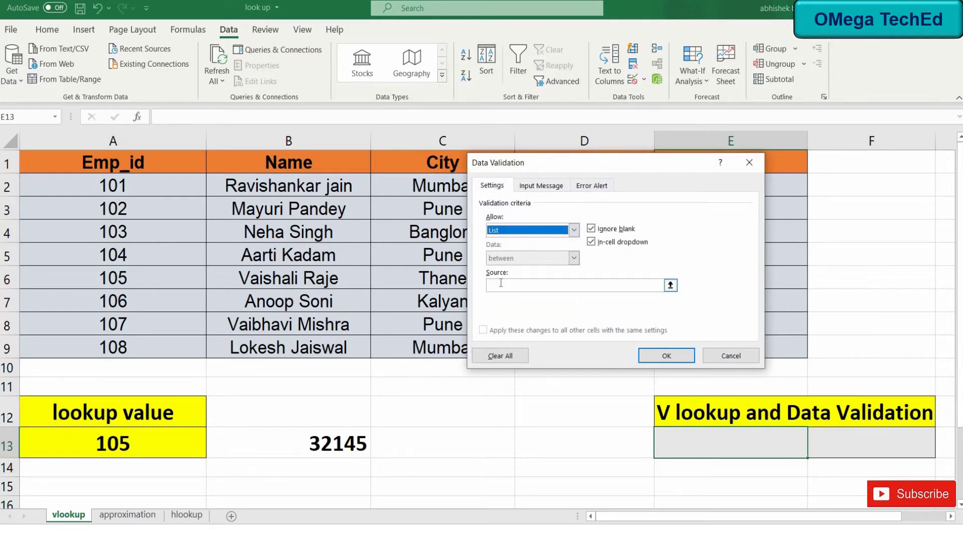
{"action": "left_click", "coordinate": [652, 285]}
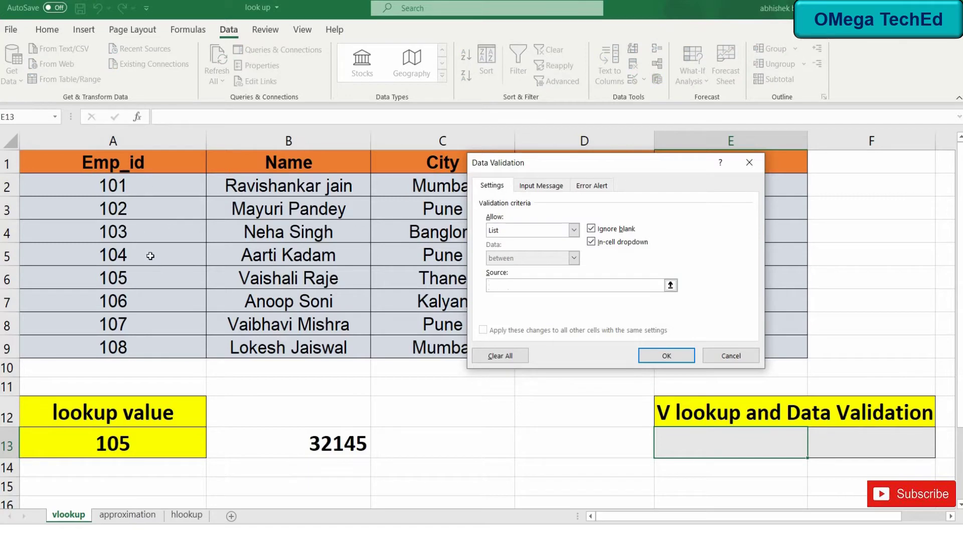
{"action": "left_click_drag", "start_coordinate": [148, 192], "coordinate": [154, 351]}
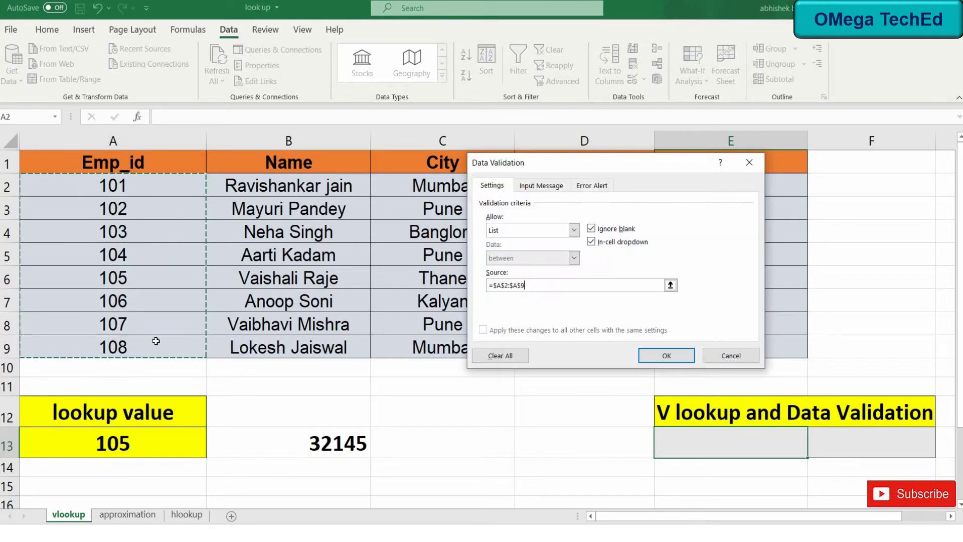
{"action": "left_click", "coordinate": [655, 355]}
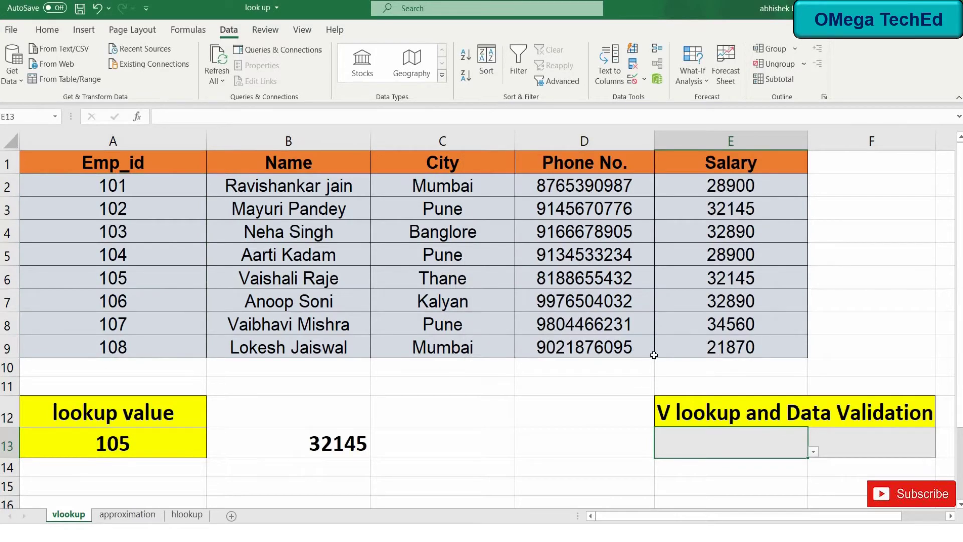
{"action": "left_click", "coordinate": [813, 452]}
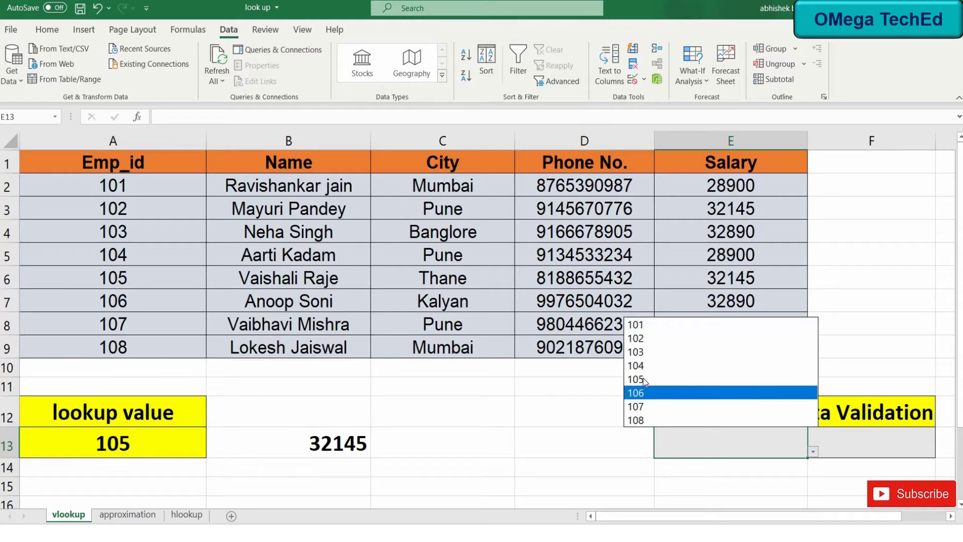
{"action": "left_click", "coordinate": [643, 380]}
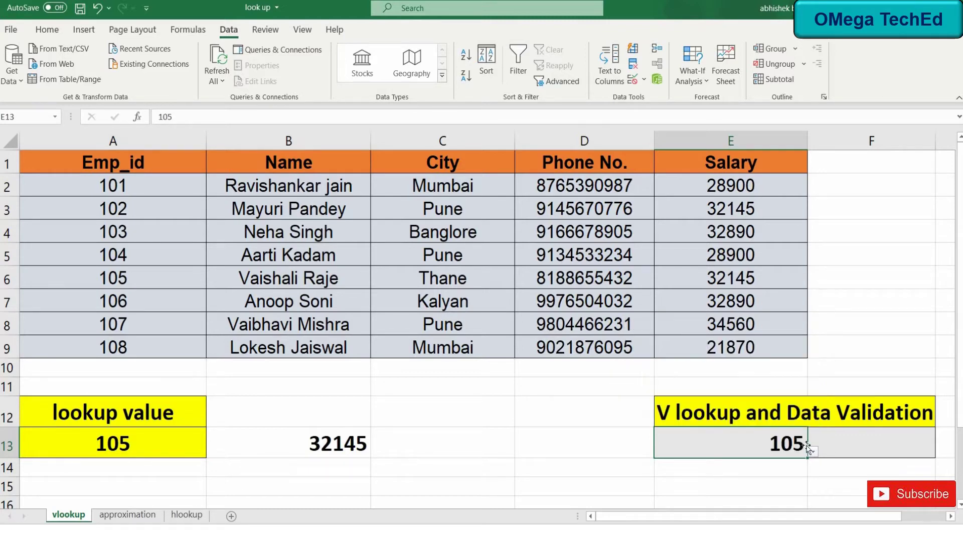
{"action": "left_click", "coordinate": [843, 436]}
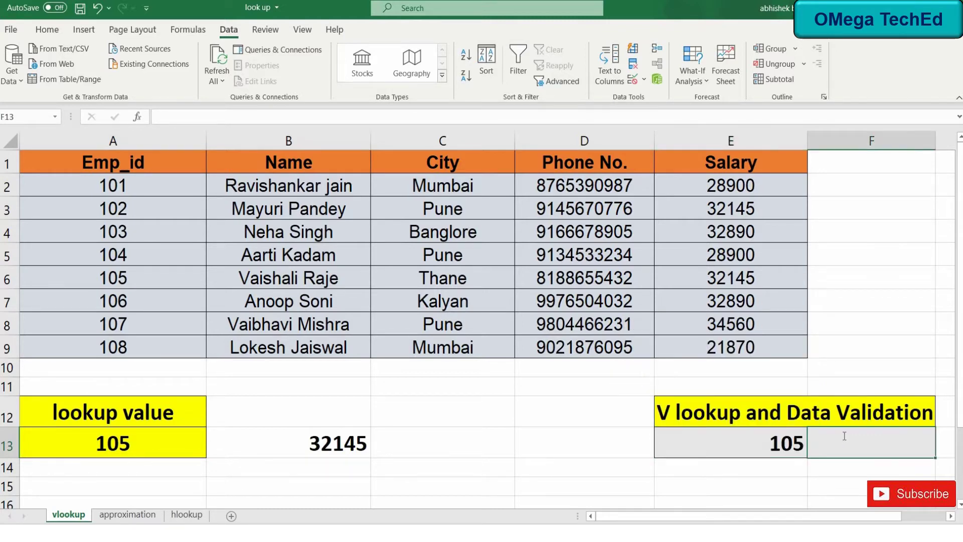
{"action": "type", "text": "=vlo"}
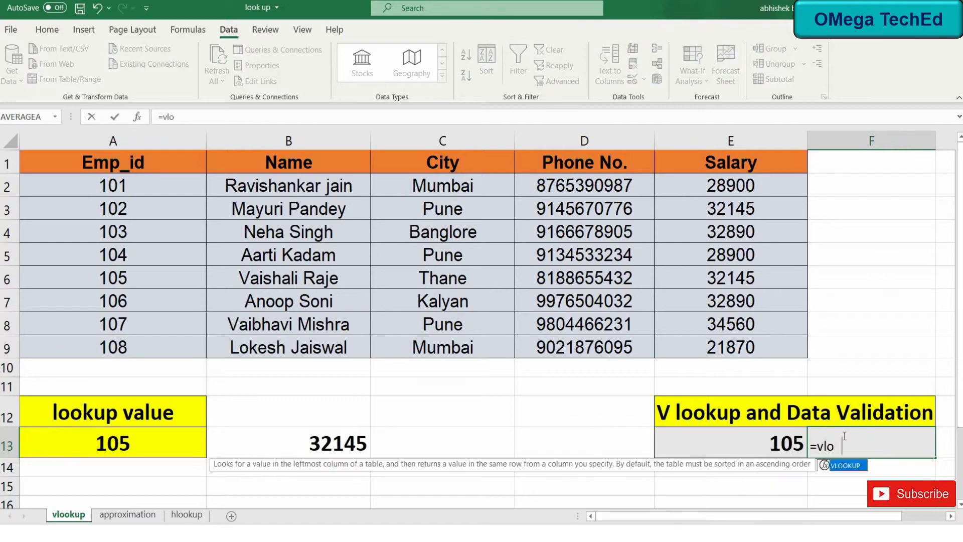
{"action": "type", "text": "okup"}
{"action": "type", "text": "("}
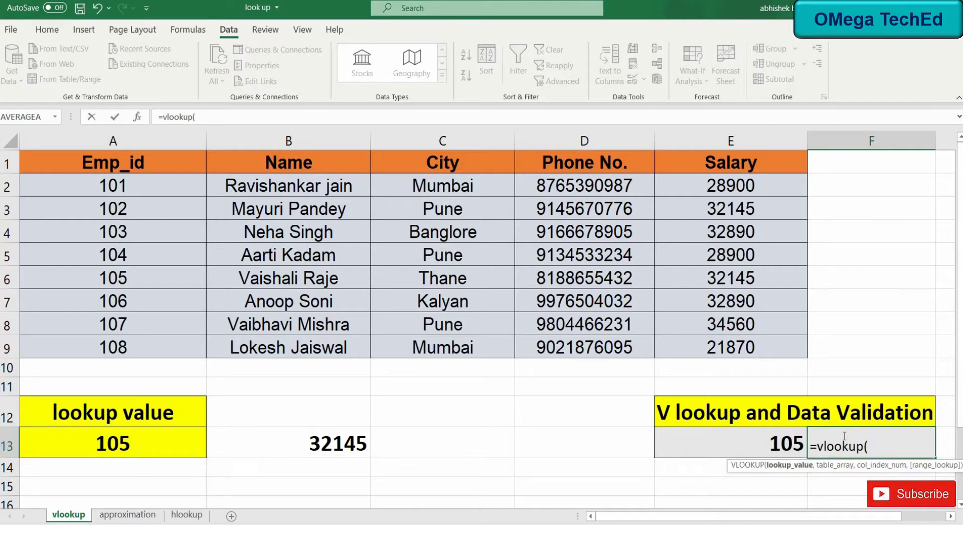
{"action": "left_click", "coordinate": [788, 442]}
{"action": "type", "text": ","}
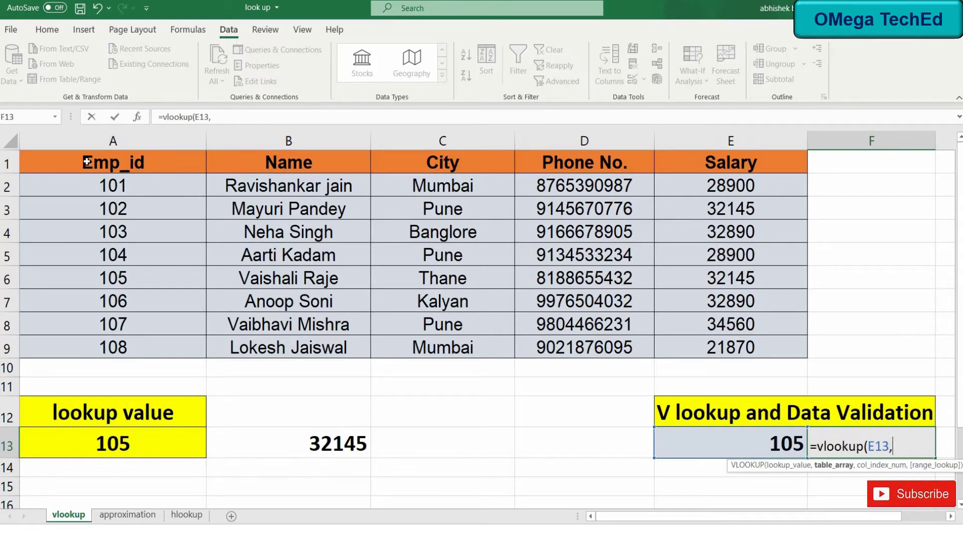
{"action": "mouse_move", "coordinate": [196, 161]}
{"action": "left_mouse_down"}
{"action": "mouse_move", "coordinate": [651, 335]}
{"action": "mouse_move", "coordinate": [721, 344]}
{"action": "left_mouse_up"}
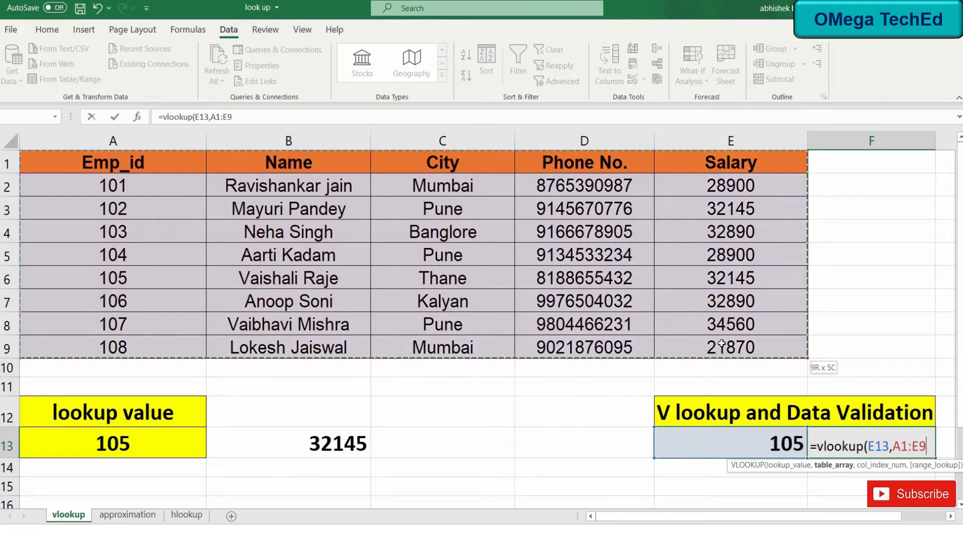
{"action": "type", "text": ","}
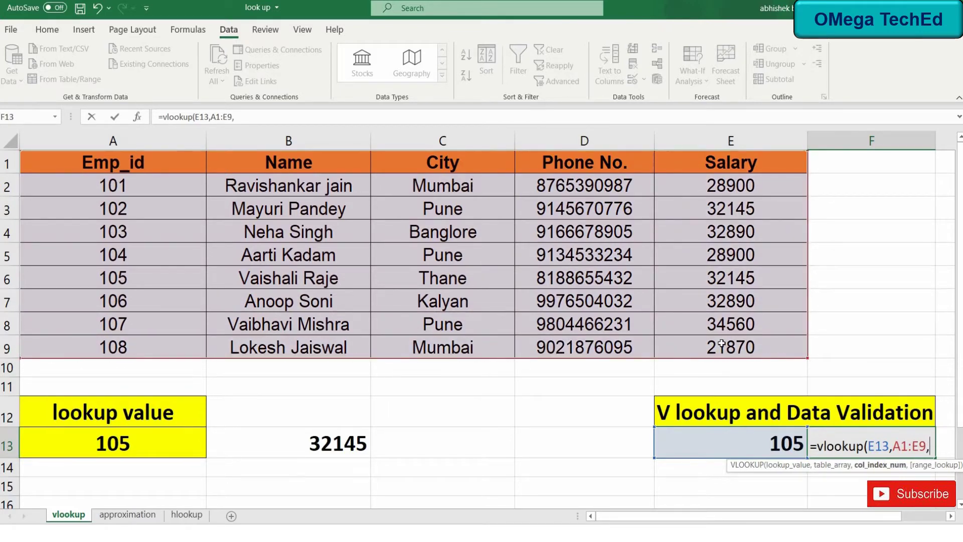
{"action": "type", "text": "4,"}
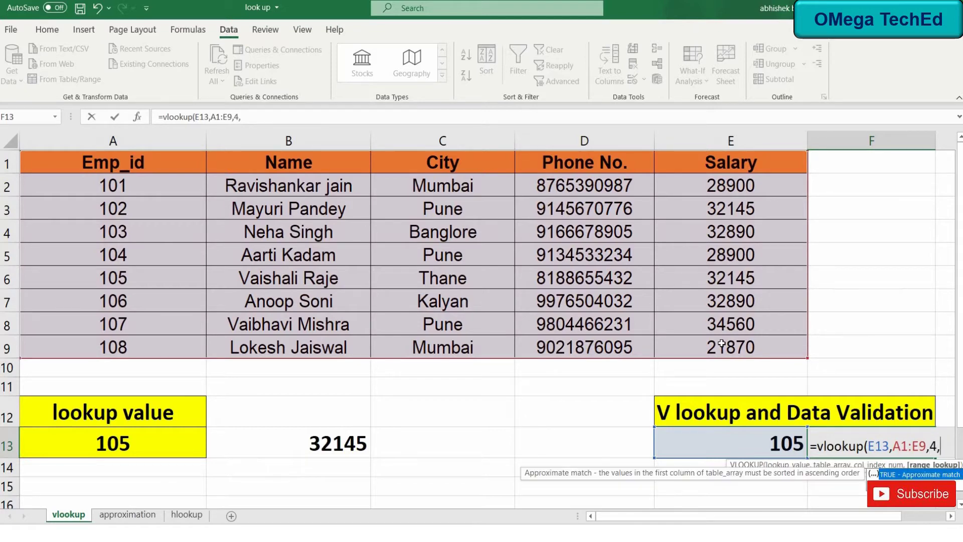
{"action": "type", "text": "0"}
{"action": "type", "text": ")"}
{"action": "key", "text": "Return"}
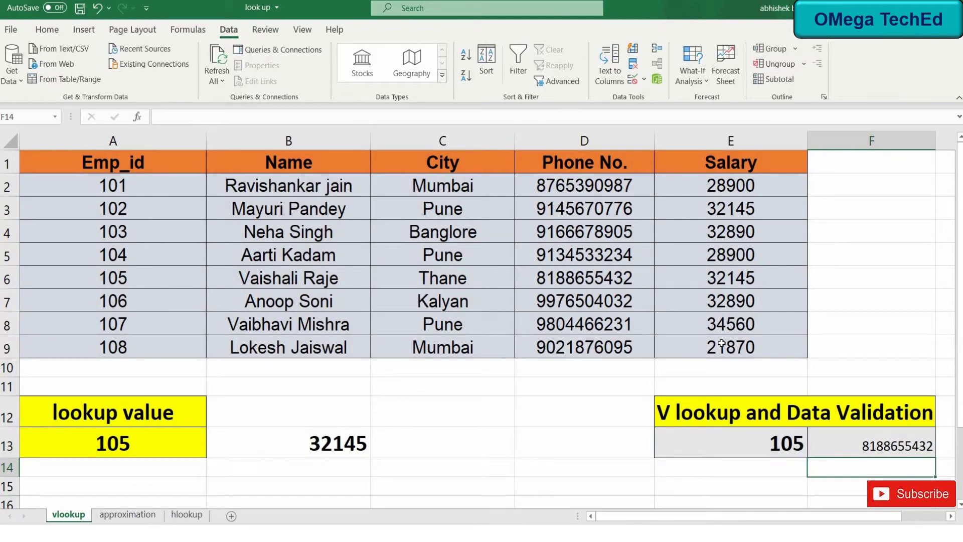
- Pick IDs 103, then 101, from E13's dropdown, then move to the approximation sheet
{"action": "left_click", "coordinate": [711, 438]}
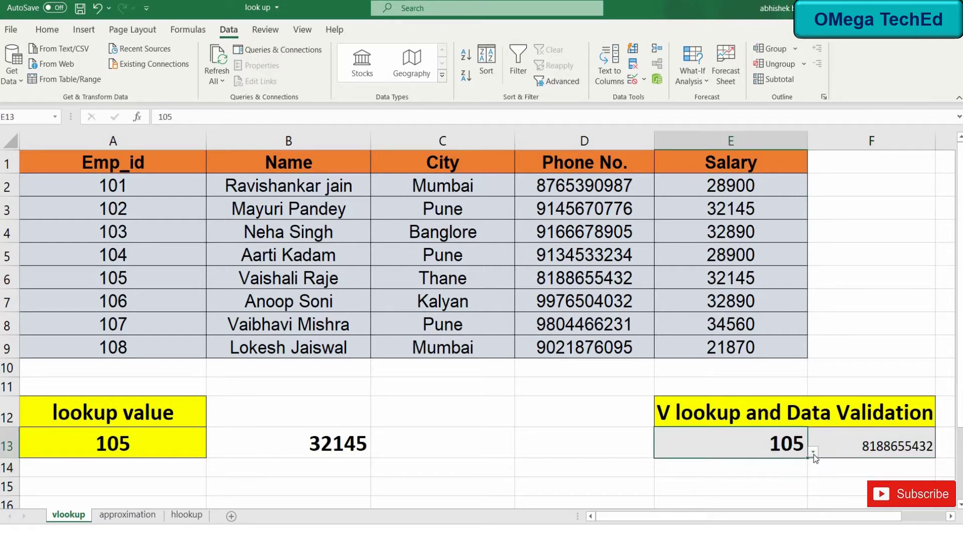
{"action": "left_click", "coordinate": [813, 452]}
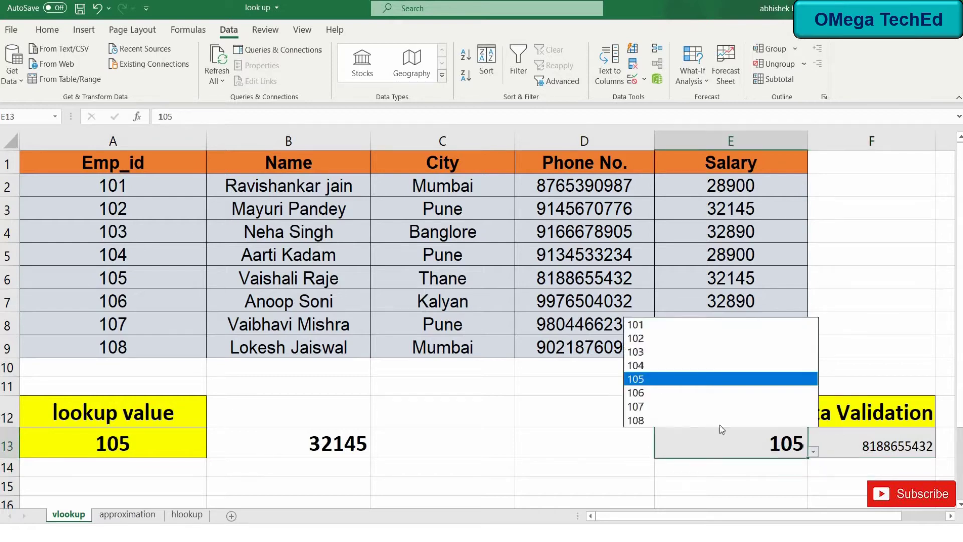
{"action": "left_click", "coordinate": [641, 352]}
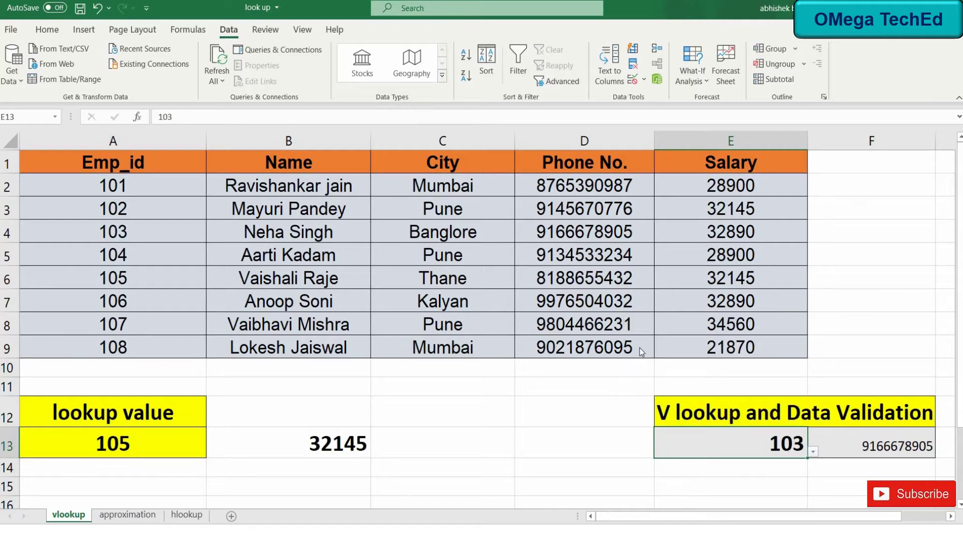
{"action": "left_click", "coordinate": [813, 452]}
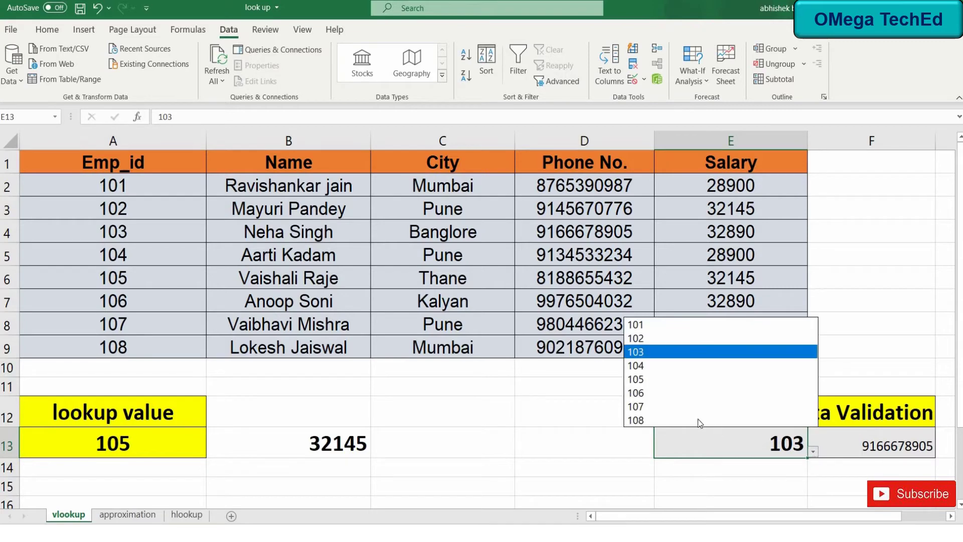
{"action": "left_click", "coordinate": [634, 325]}
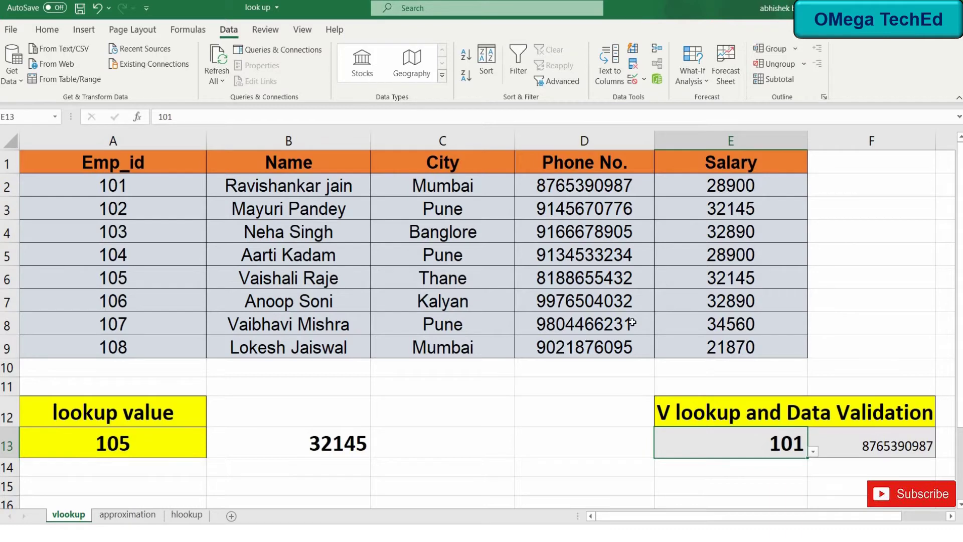
{"action": "key", "text": "ctrl+Page_Down"}
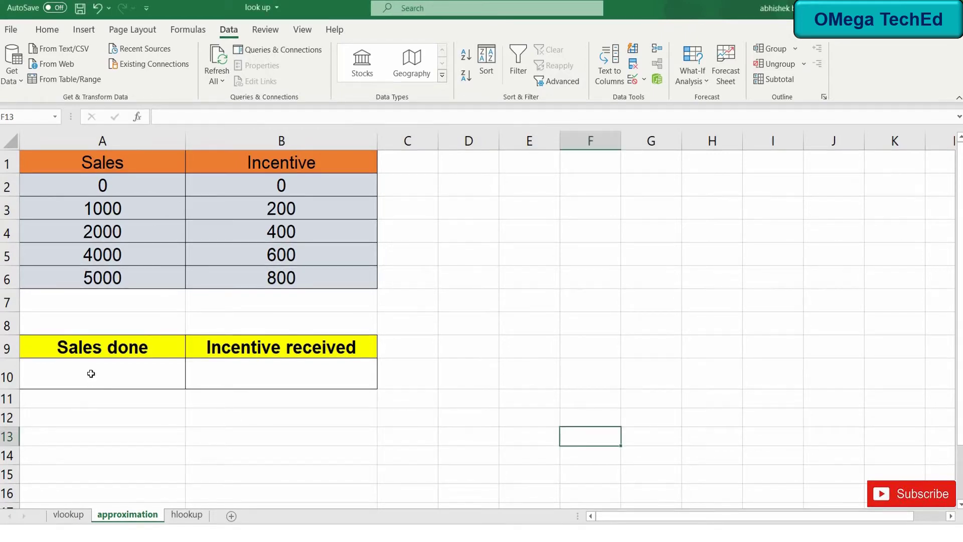
- Enter 1000 as the Sales done value in A10
{"action": "left_click", "coordinate": [91, 375]}
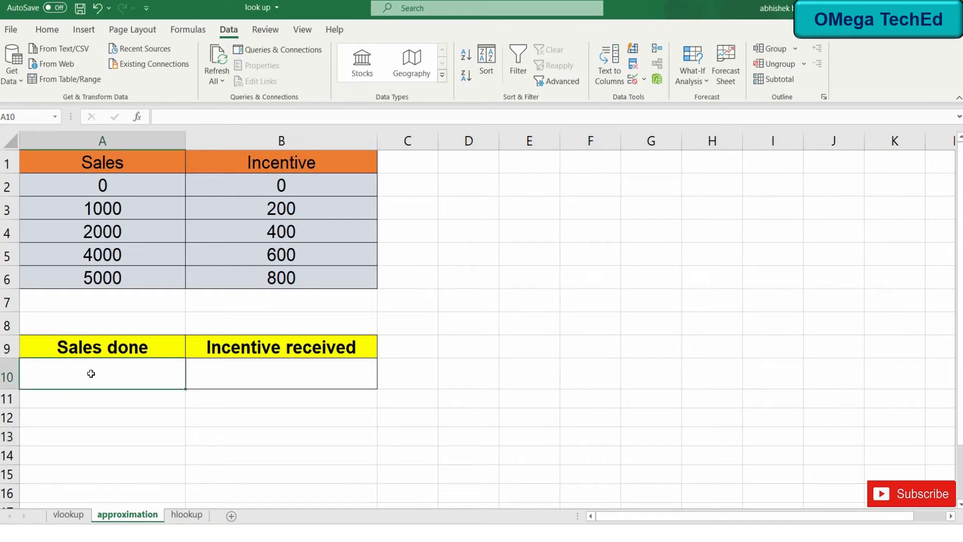
{"action": "type", "text": "100"}
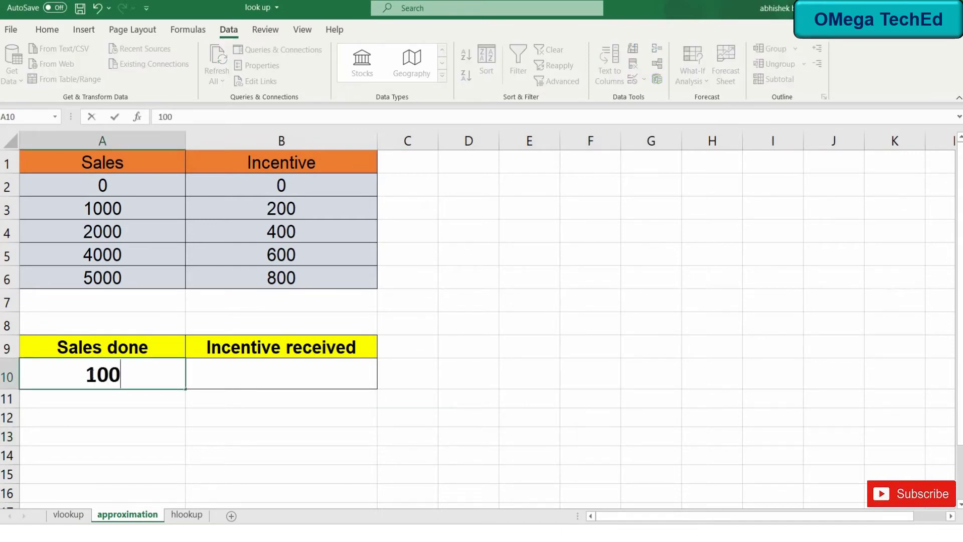
{"action": "type", "text": "0"}
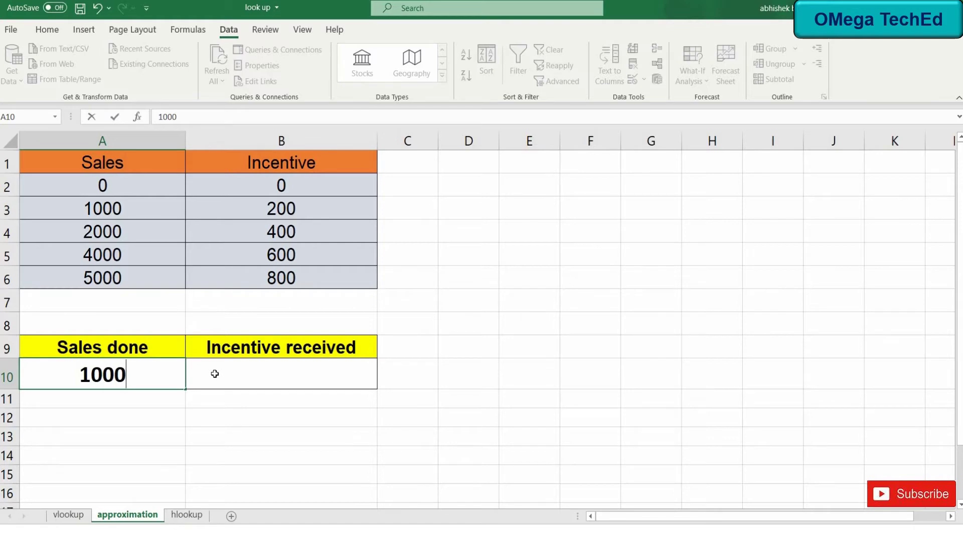
{"action": "left_click", "coordinate": [214, 374]}
- In B10, enter =vlookup(A10,A1:B6,2,1) to get the approximate-match incentive of 200
{"action": "type", "text": "=v"}
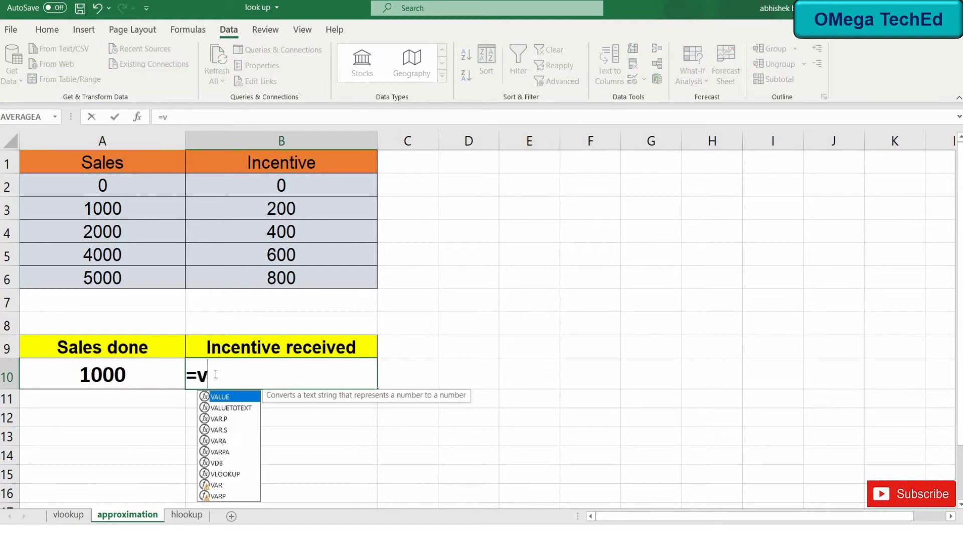
{"action": "type", "text": "lookup"}
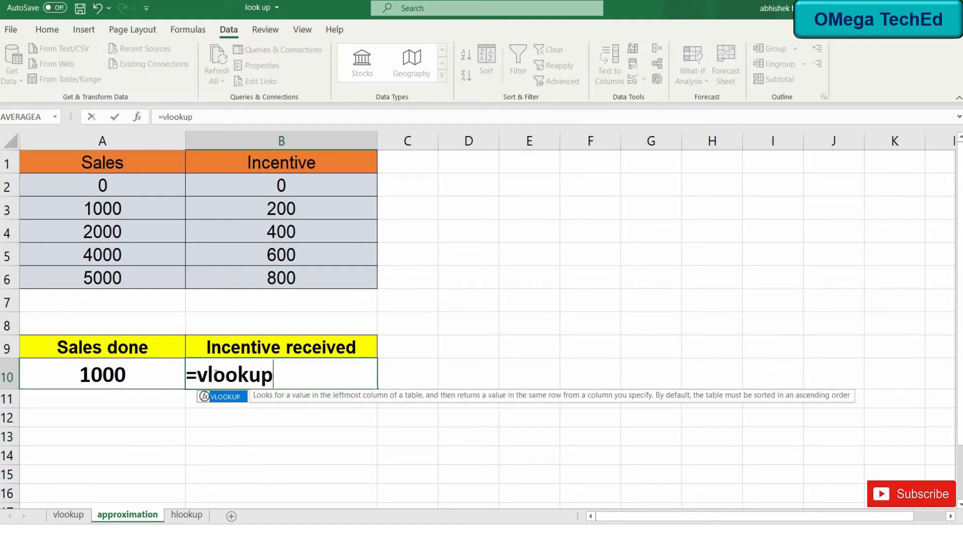
{"action": "type", "text": "("}
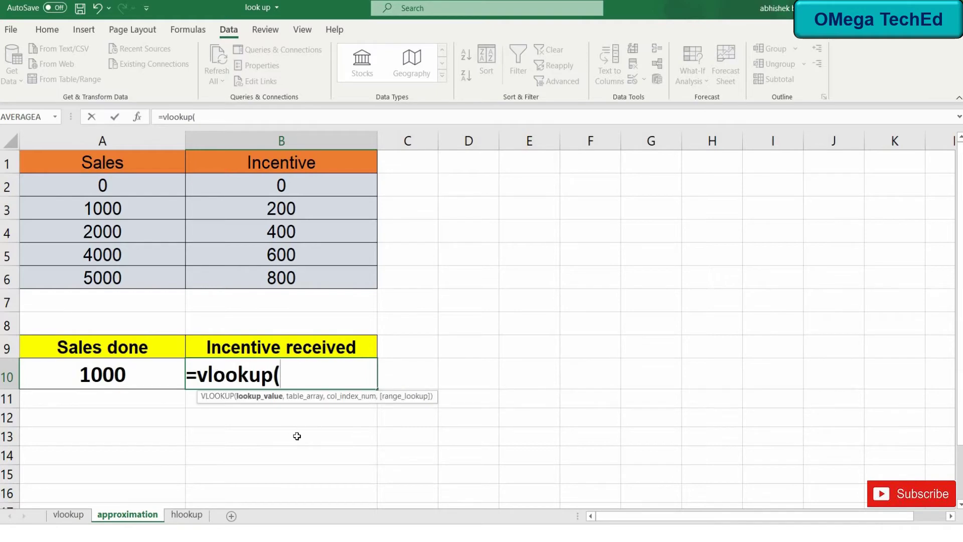
{"action": "left_click", "coordinate": [59, 384]}
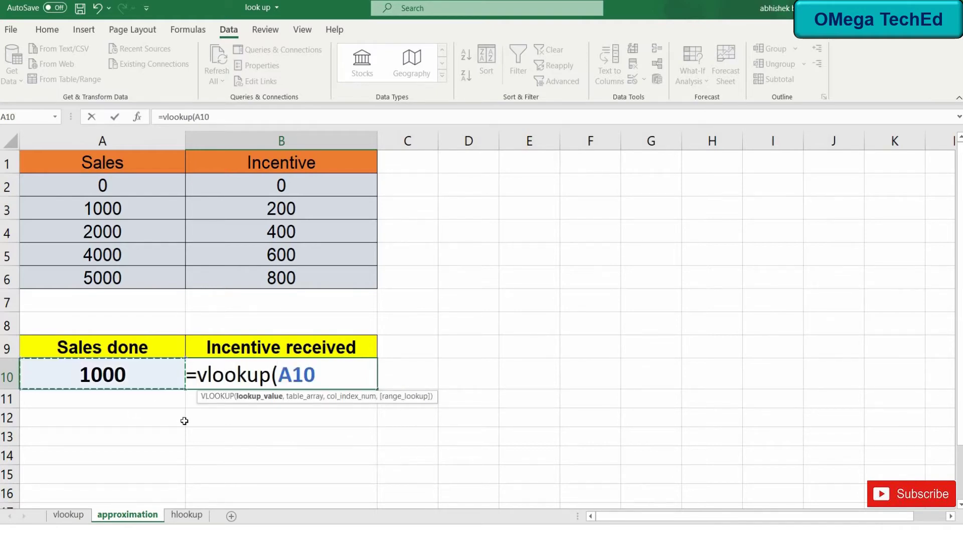
{"action": "type", "text": ","}
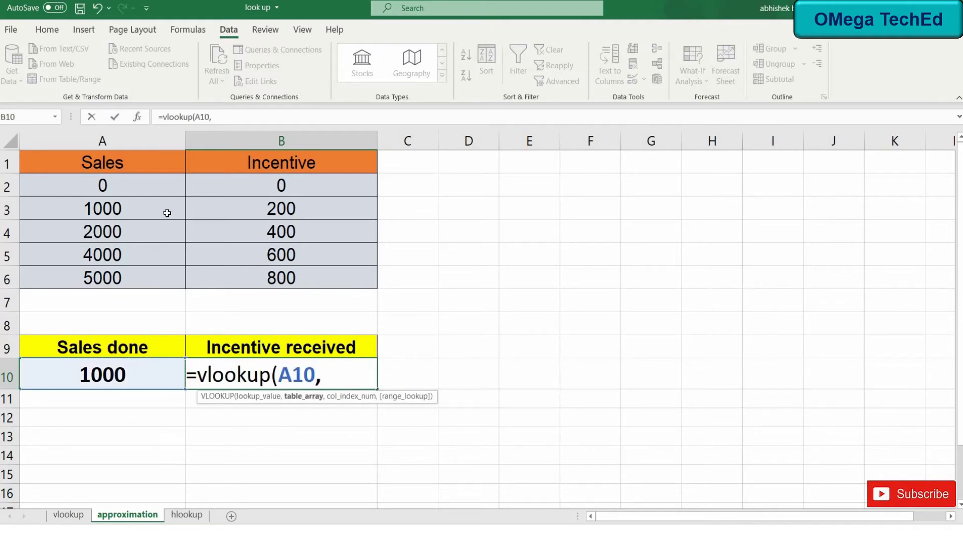
{"action": "left_click_drag", "start_coordinate": [99, 162], "coordinate": [266, 276]}
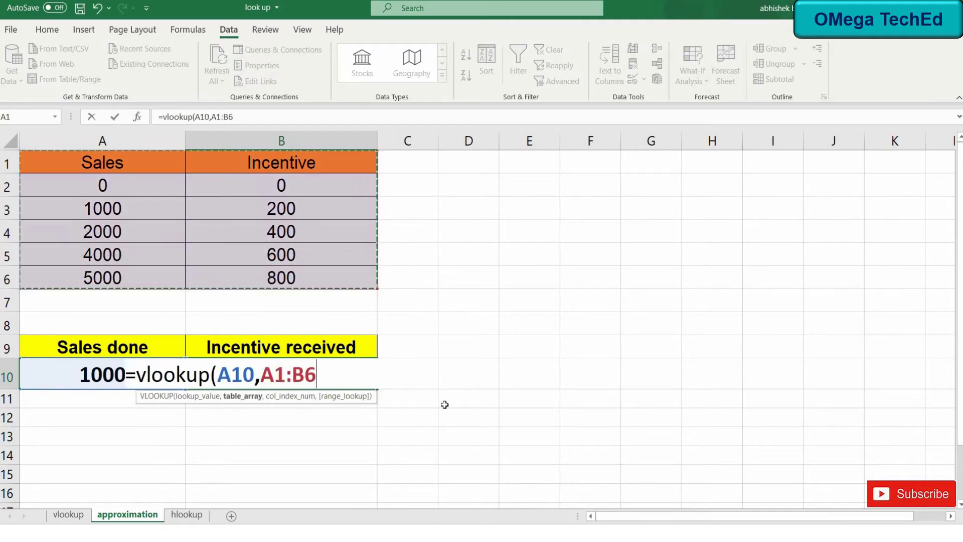
{"action": "type", "text": ","}
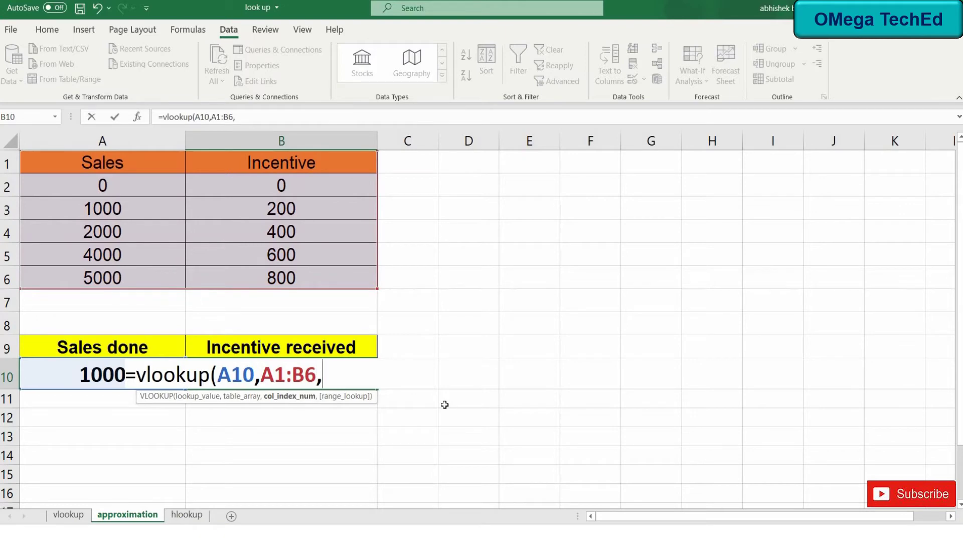
{"action": "type", "text": "2"}
{"action": "type", "text": ","}
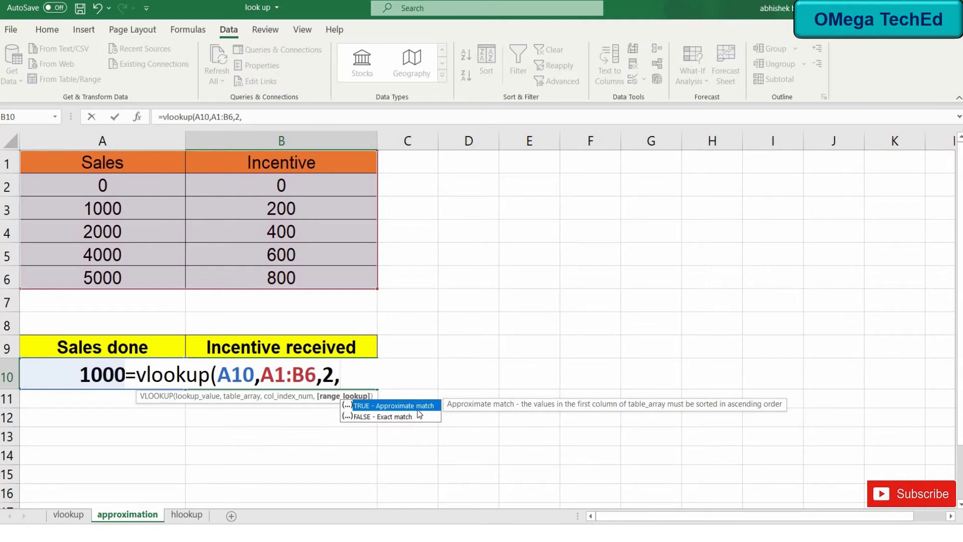
{"action": "type", "text": "1)"}
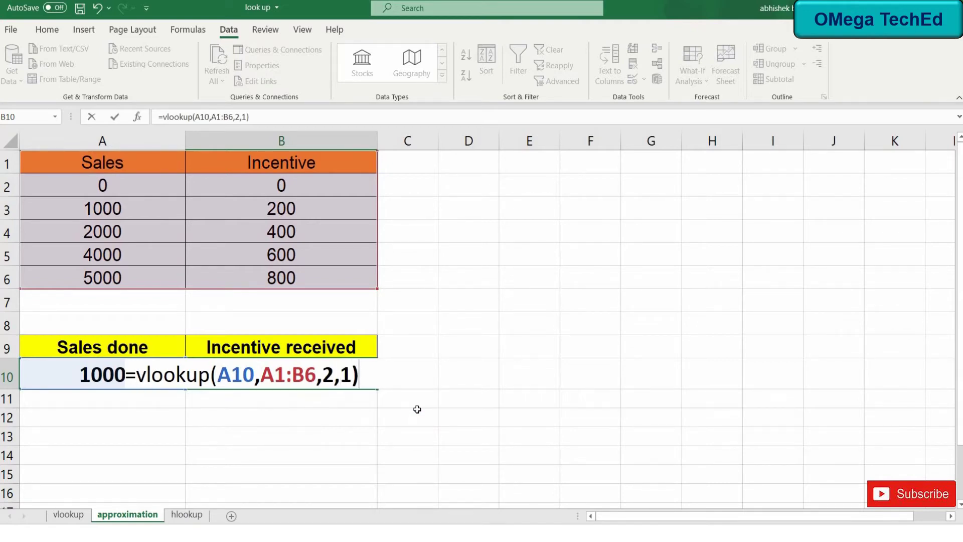
{"action": "key", "text": "Return"}
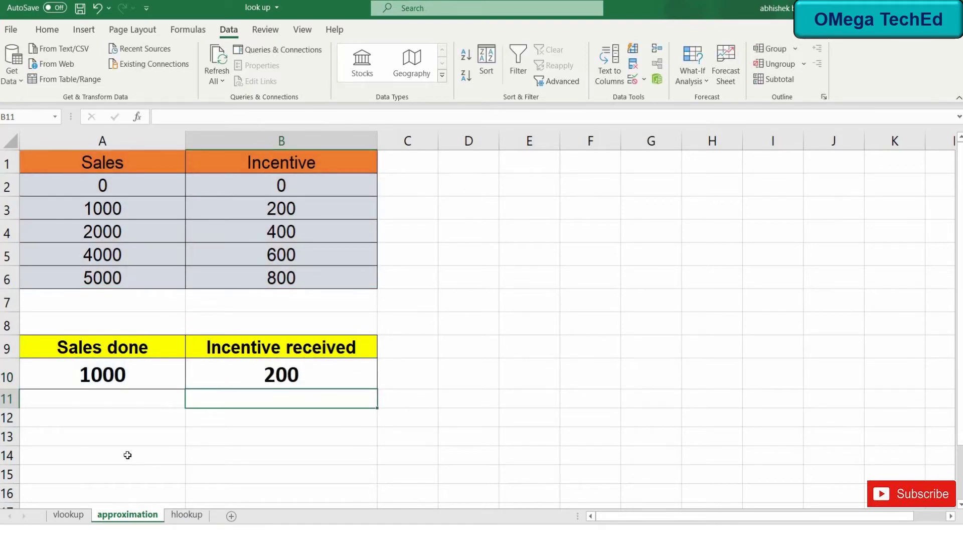
- Change Sales done in A10 to 1700, then 2500, and check that B10's incentive is 400
{"action": "left_click", "coordinate": [125, 378]}
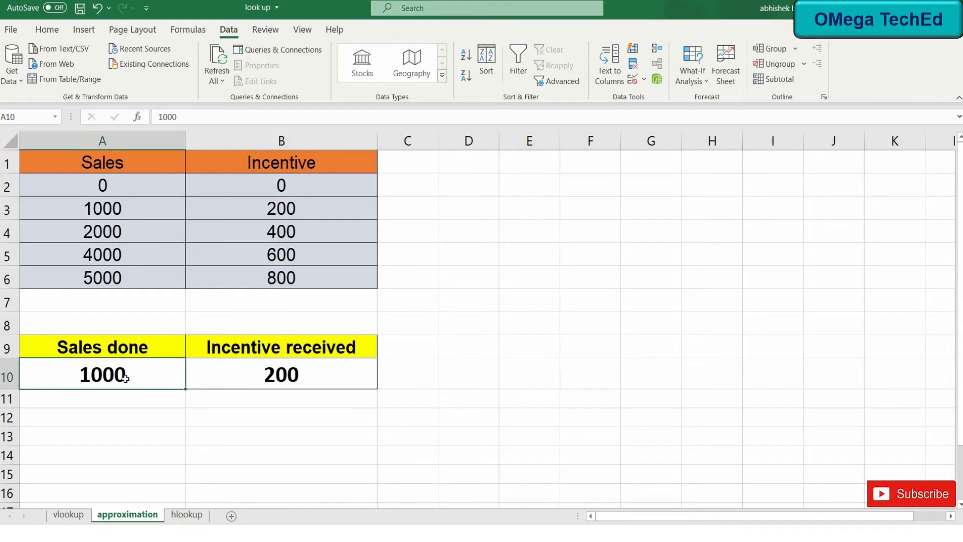
{"action": "type", "text": "1"}
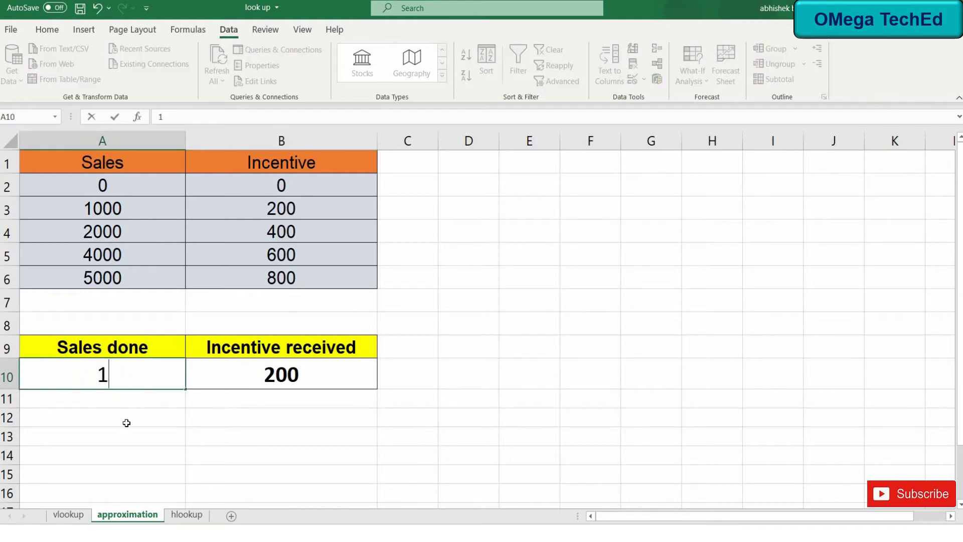
{"action": "type", "text": "7"}
{"action": "type", "text": "00"}
{"action": "key", "text": "Return"}
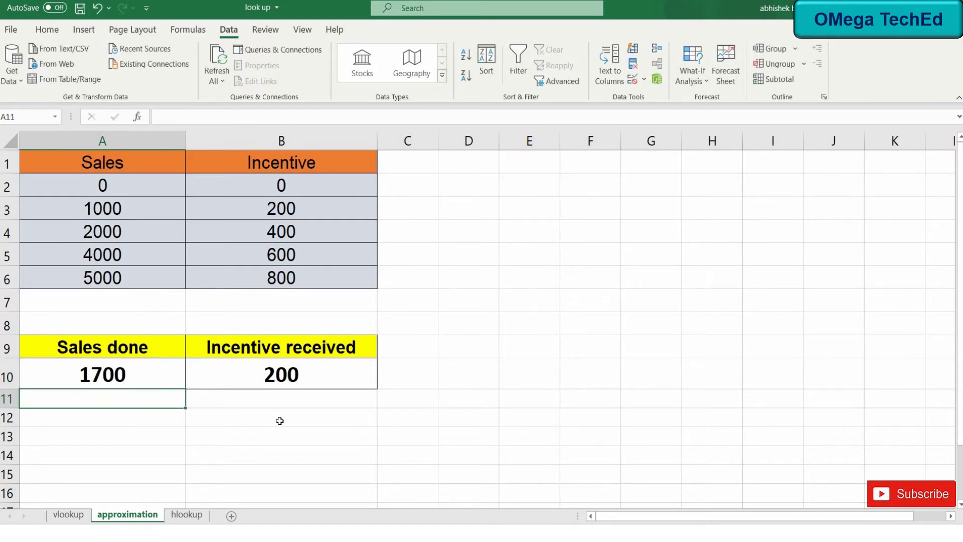
{"action": "left_click", "coordinate": [125, 377]}
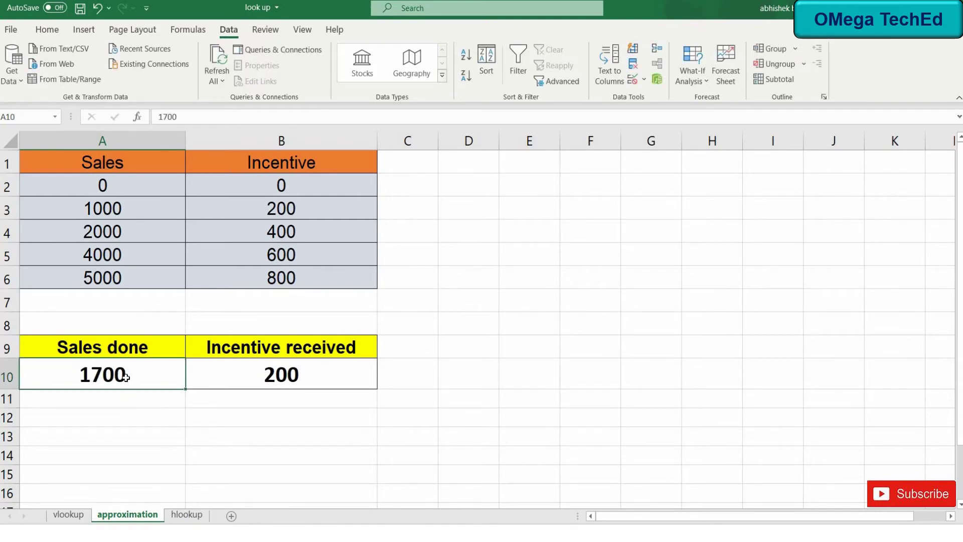
{"action": "type", "text": "2"}
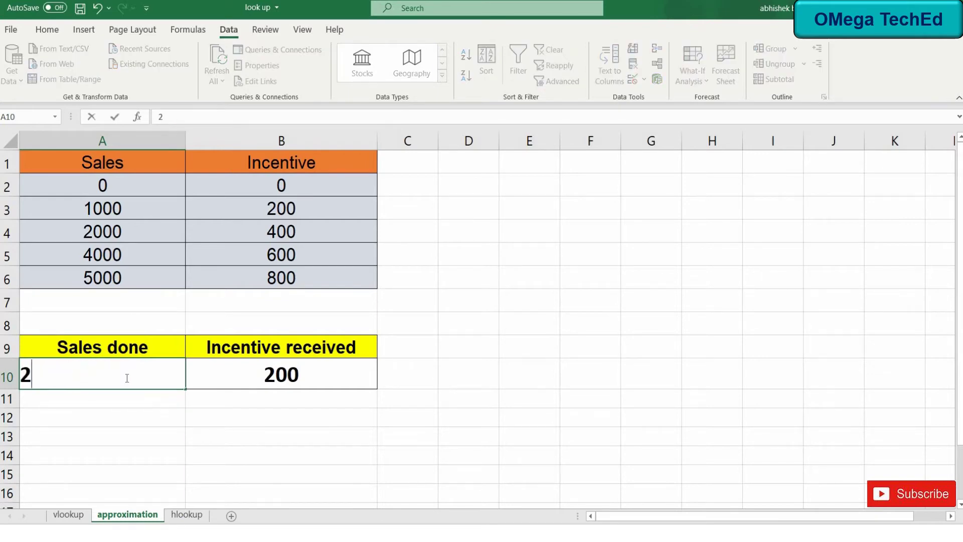
{"action": "type", "text": "500"}
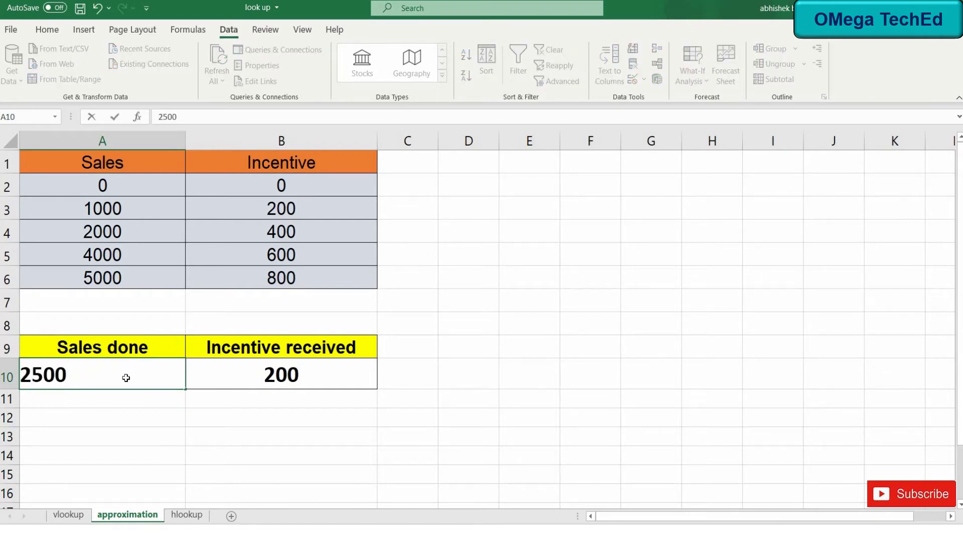
{"action": "key", "text": "Return"}
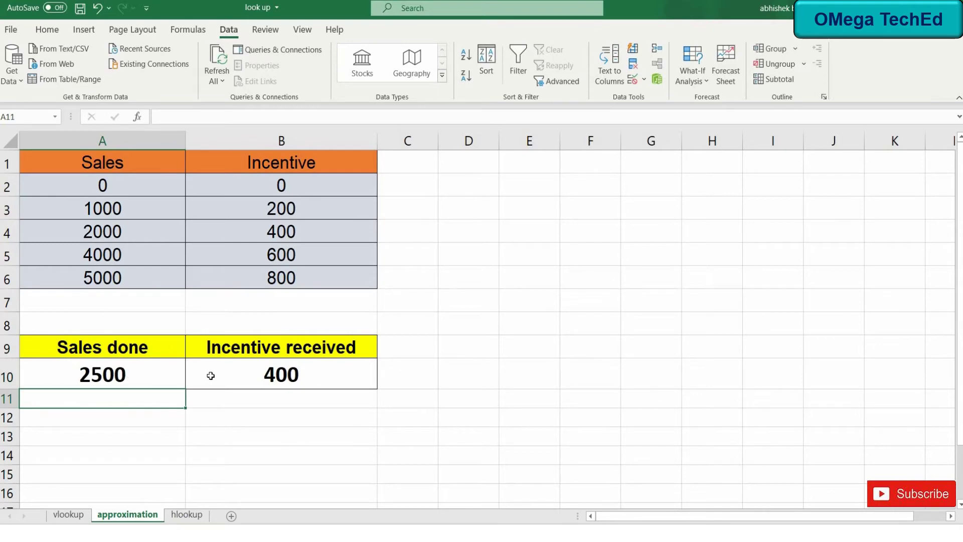
{"action": "left_click", "coordinate": [223, 376]}
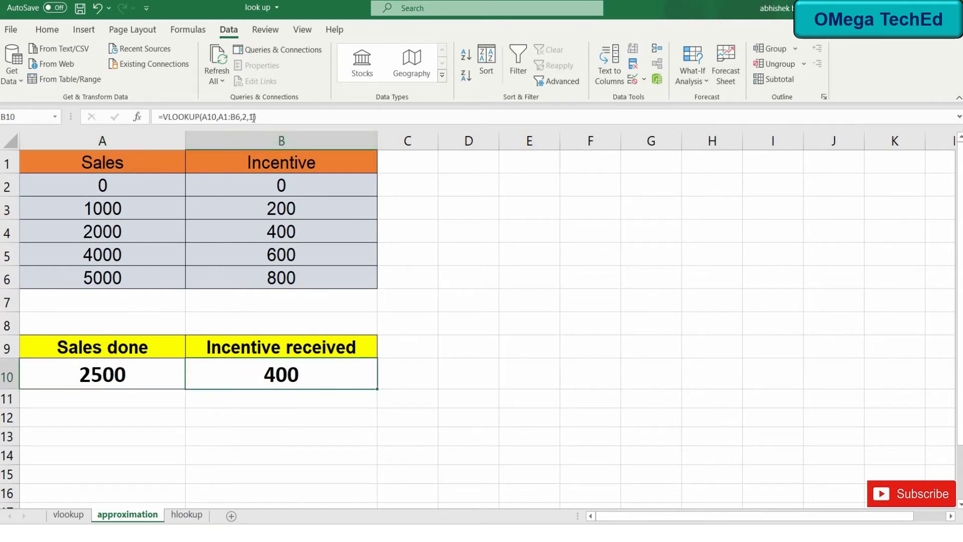
{"action": "left_click", "coordinate": [276, 116]}
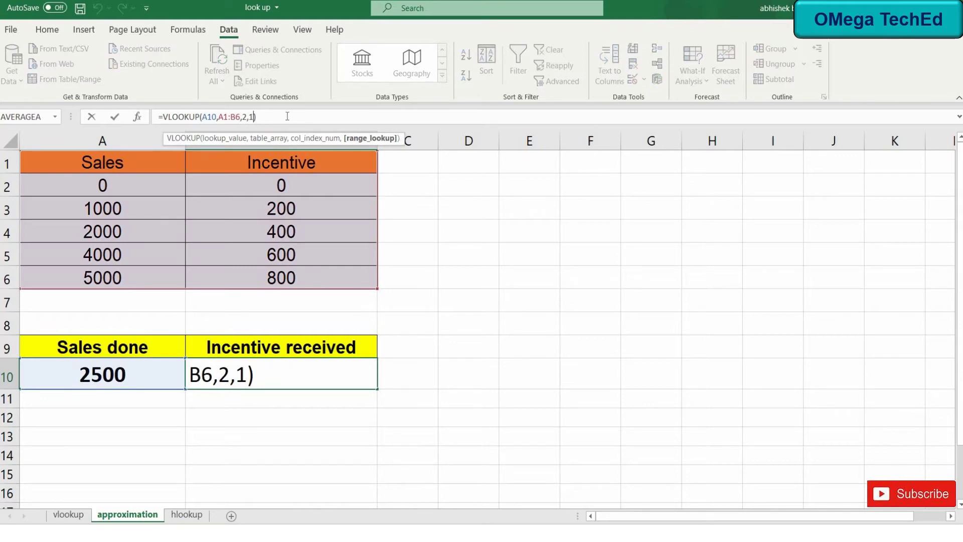
{"action": "key", "text": "BackSpace"}
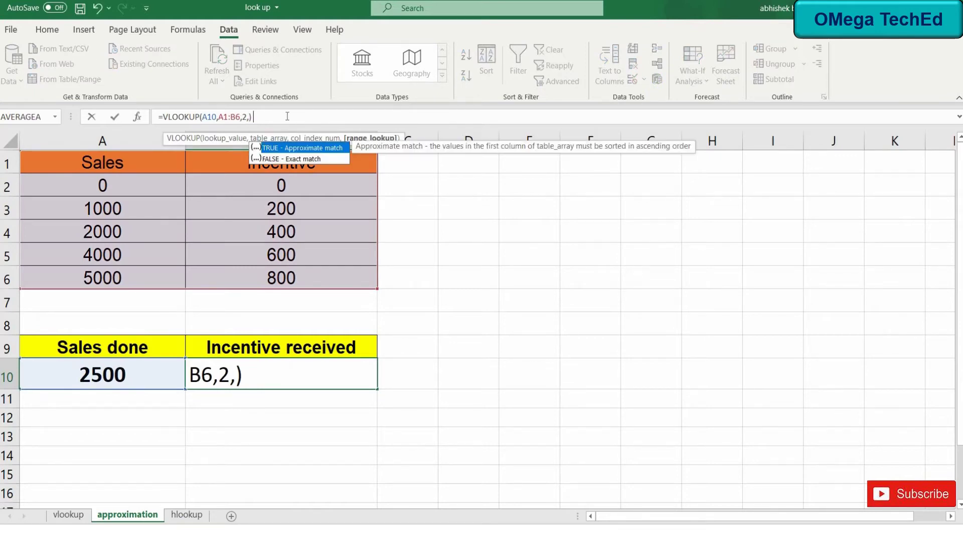
{"action": "type", "text": "0"}
{"action": "key", "text": "Right"}
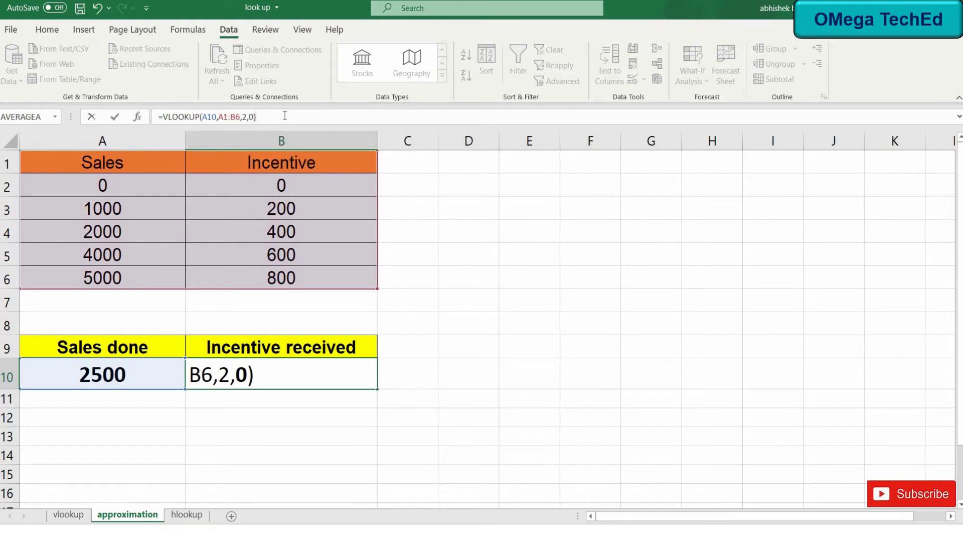
{"action": "key", "text": "Return"}
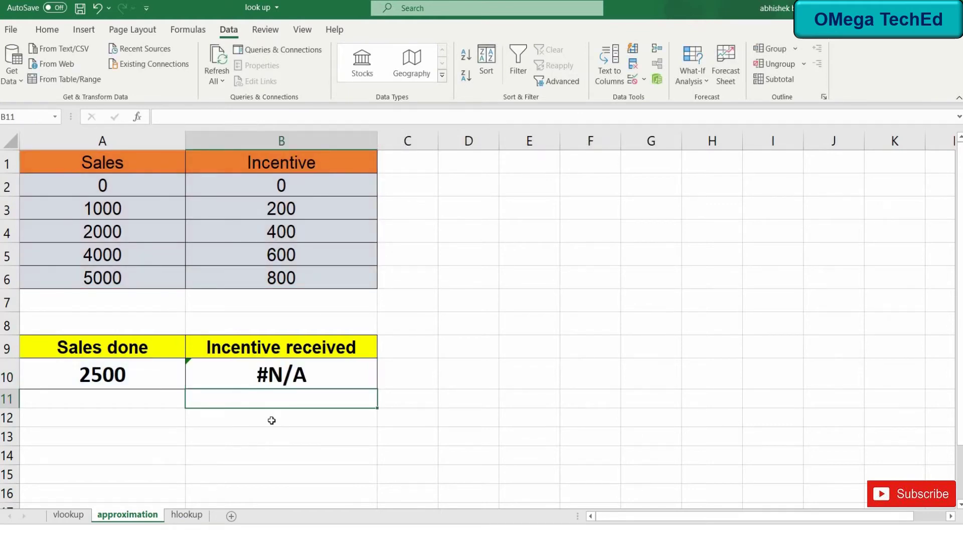
{"action": "key", "text": "Up"}
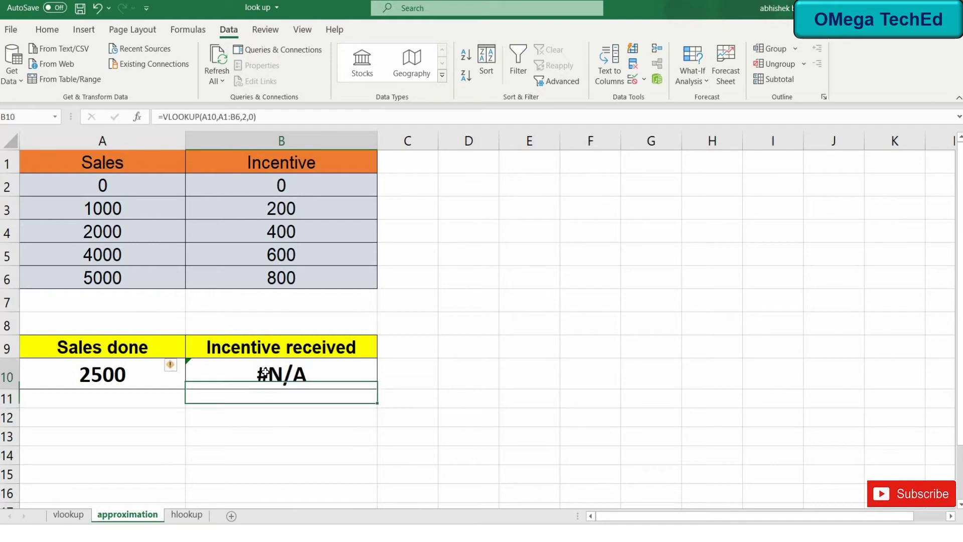
{"action": "left_click", "coordinate": [270, 117]}
{"action": "key", "text": "BackSpace"}
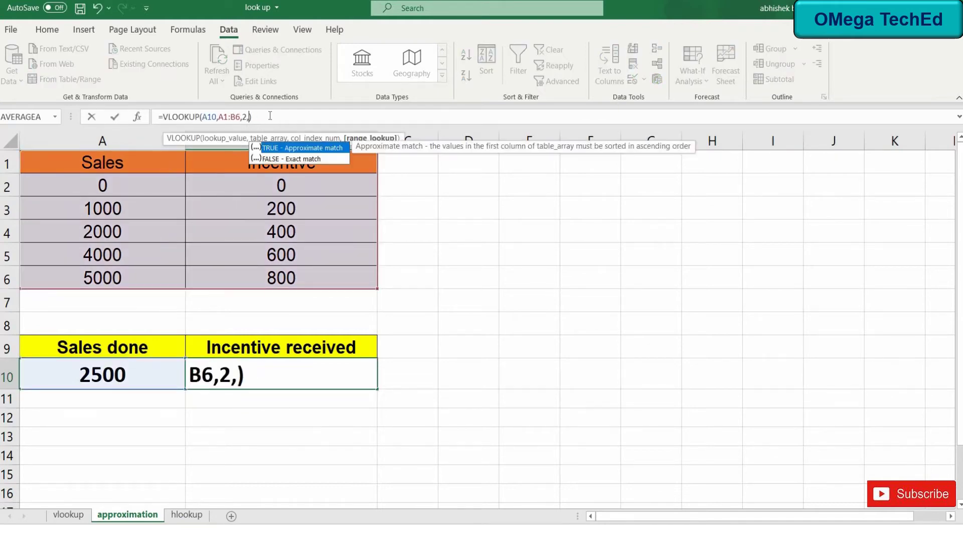
{"action": "type", "text": "1"}
{"action": "key", "text": "Return"}
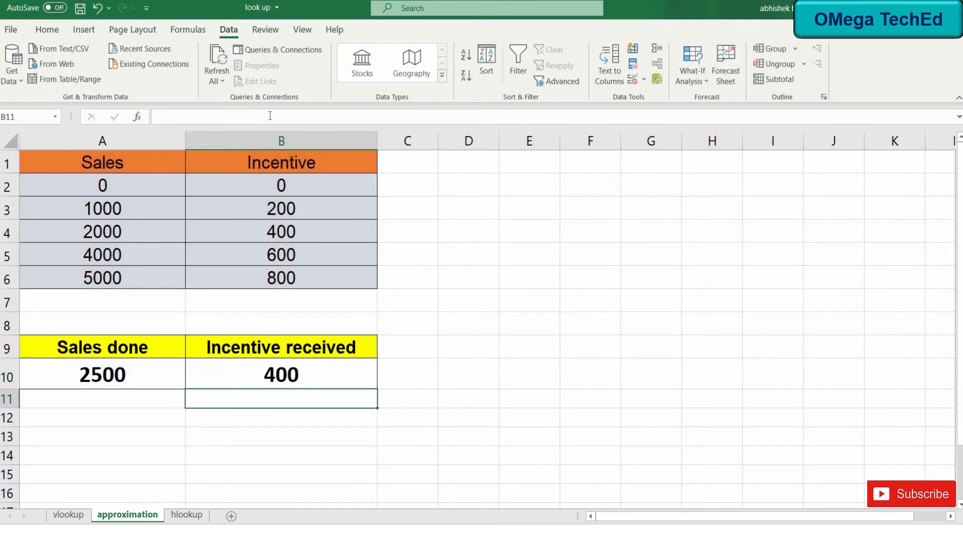
- Select an empty cell away from the incentive result
{"action": "left_click", "coordinate": [153, 430]}
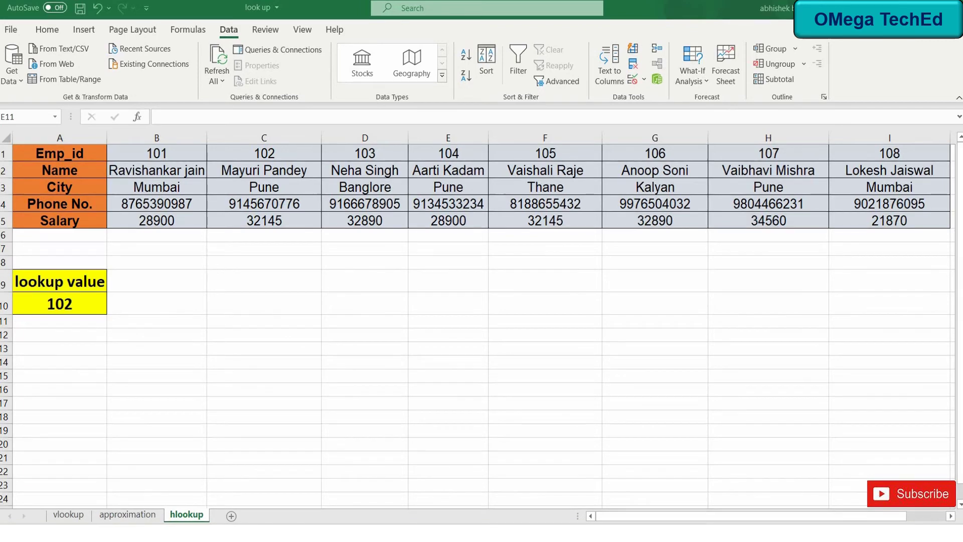
- In B10, enter =hlookup(A10,A1:I5,3,0) to return employee 102's city, Pune
{"action": "left_click", "coordinate": [160, 301]}
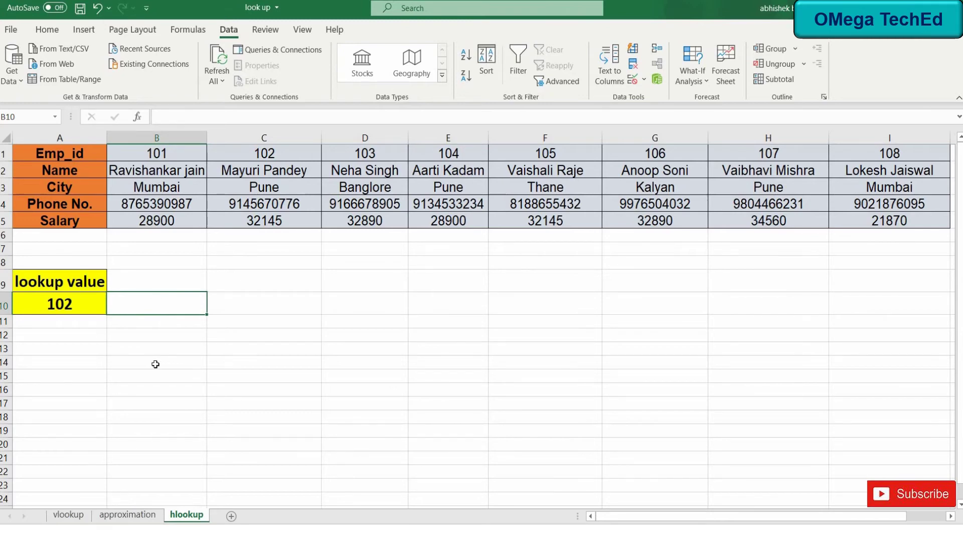
{"action": "type", "text": "=hloo"}
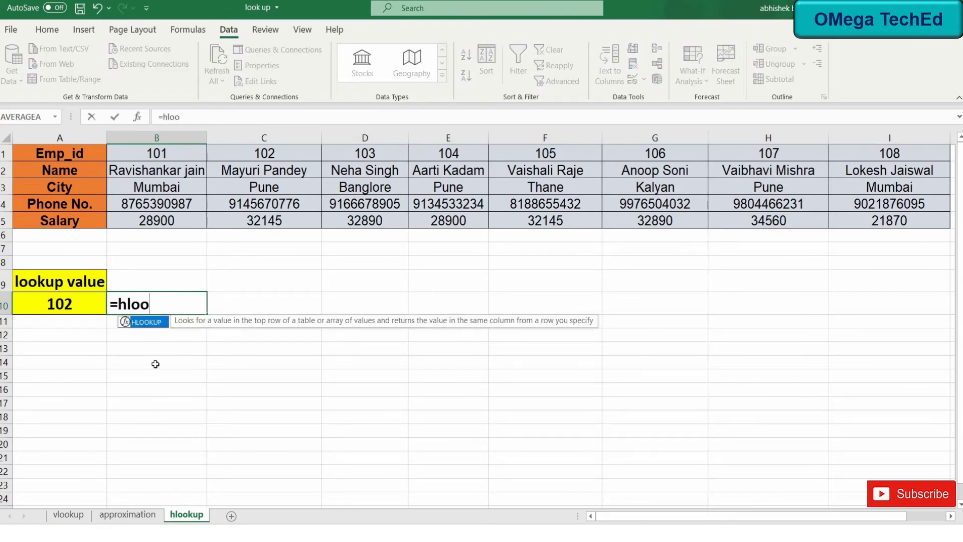
{"action": "type", "text": "kup"}
{"action": "type", "text": "("}
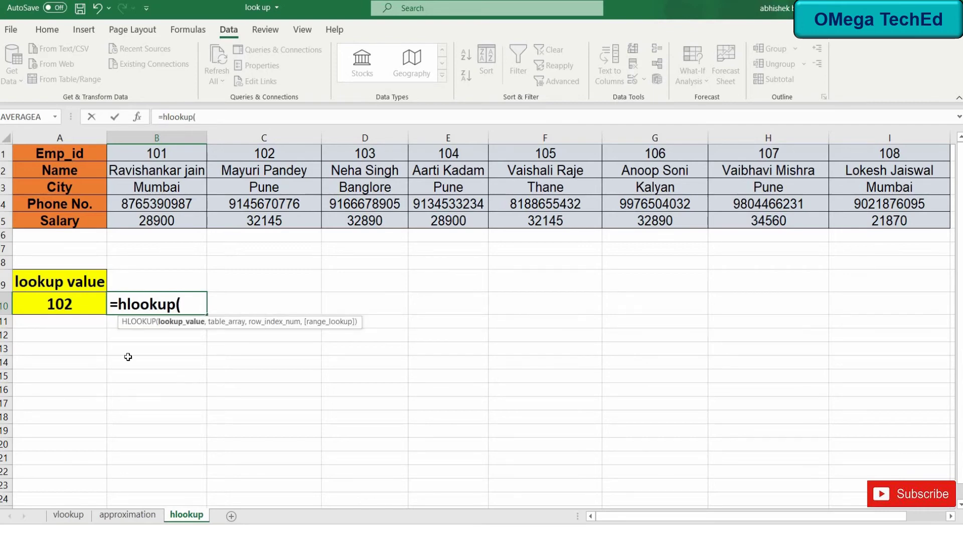
{"action": "left_click", "coordinate": [39, 304]}
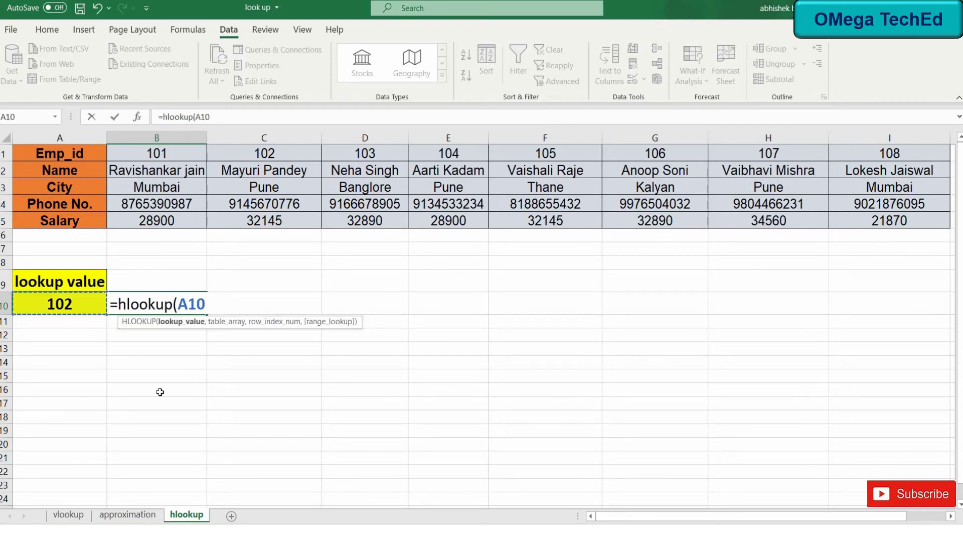
{"action": "type", "text": ","}
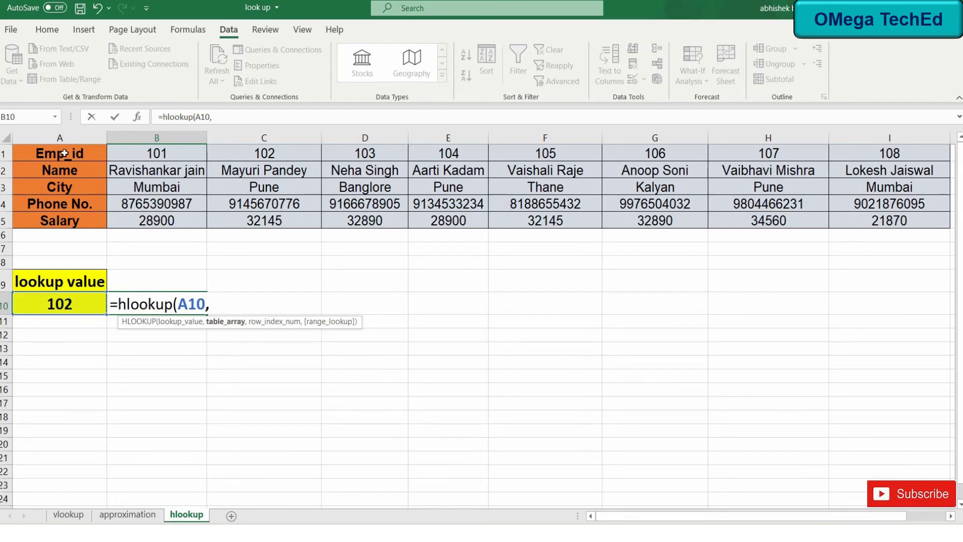
{"action": "mouse_move", "coordinate": [73, 157]}
{"action": "left_mouse_down"}
{"action": "mouse_move", "coordinate": [358, 221]}
{"action": "mouse_move", "coordinate": [886, 219]}
{"action": "left_mouse_up"}
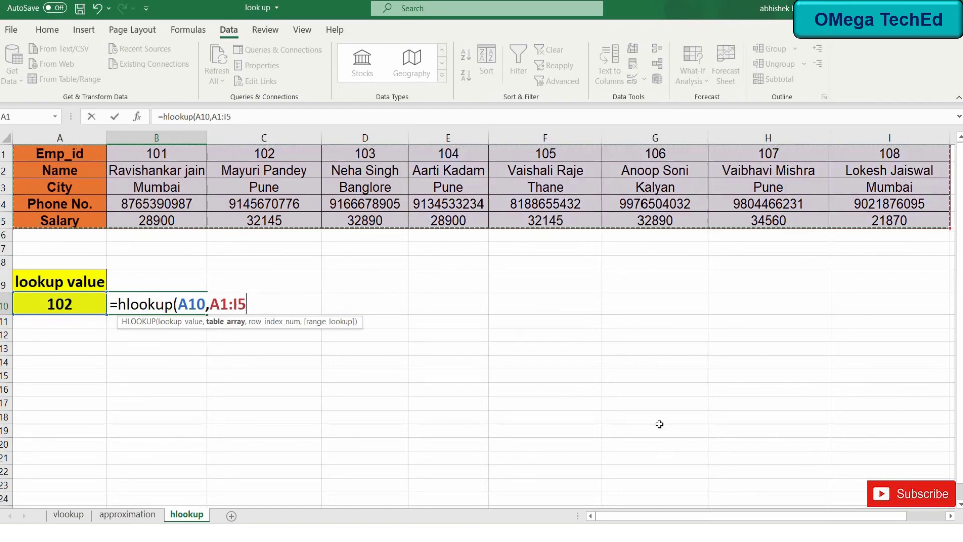
{"action": "type", "text": ","}
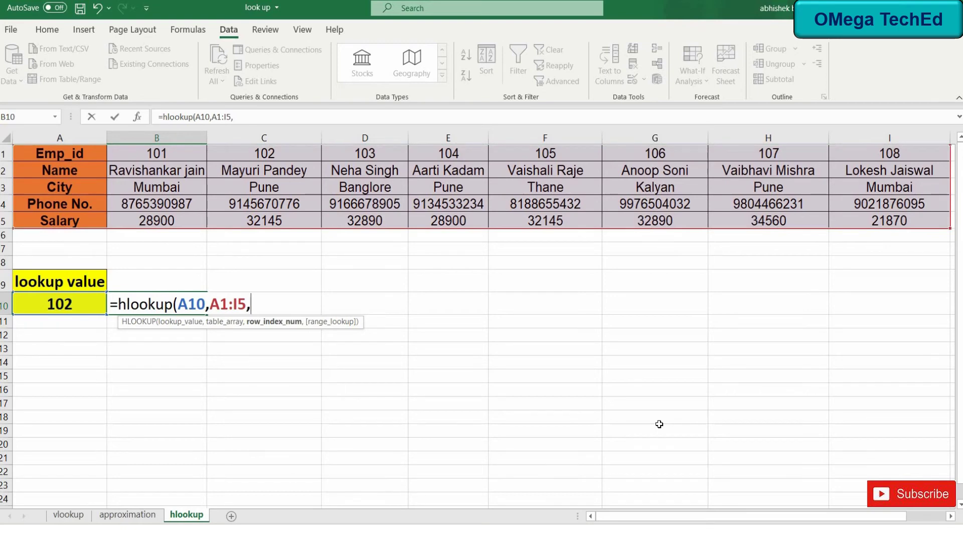
{"action": "type", "text": "3"}
{"action": "type", "text": ","}
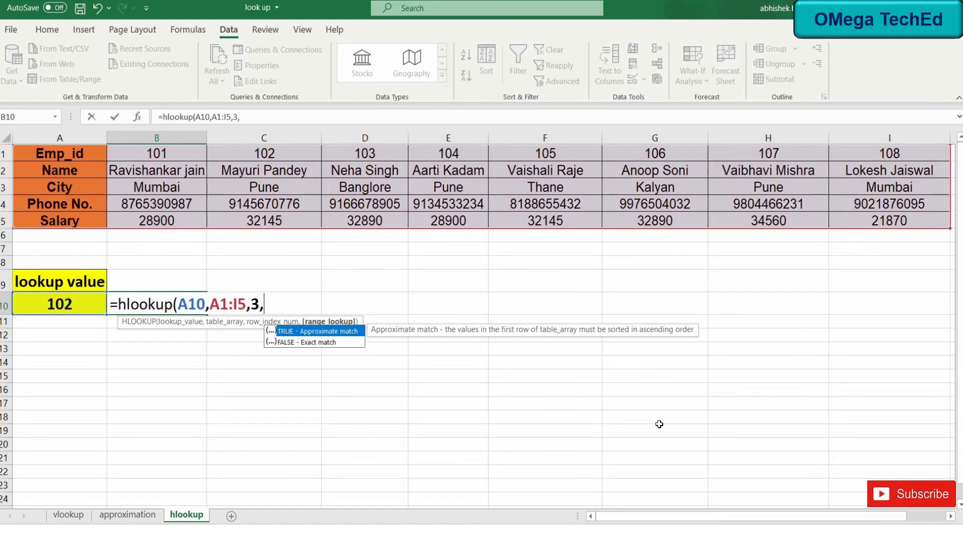
{"action": "type", "text": "0)"}
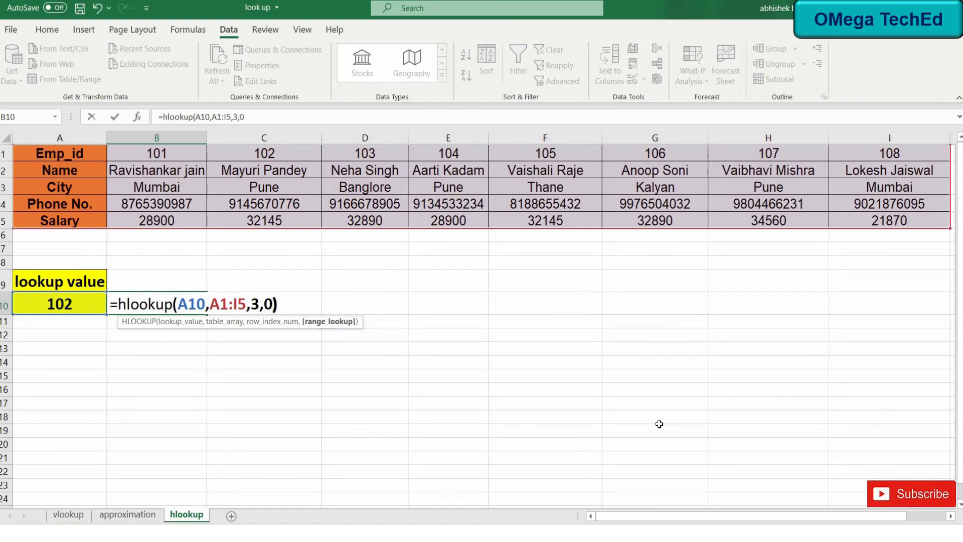
{"action": "key", "text": "Return"}
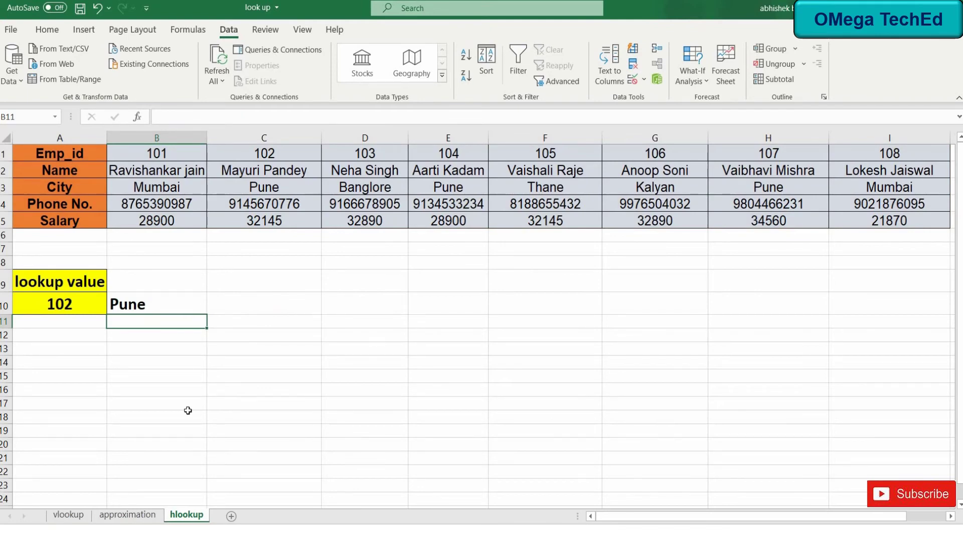
- Change the lookup value in A10 to 105, which gives Thane
{"action": "left_click", "coordinate": [59, 305]}
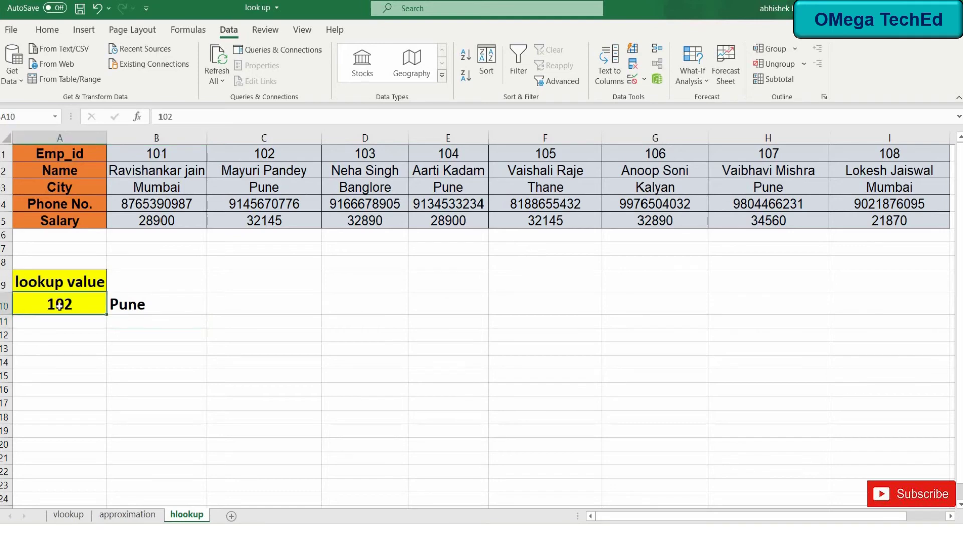
{"action": "type", "text": "1"}
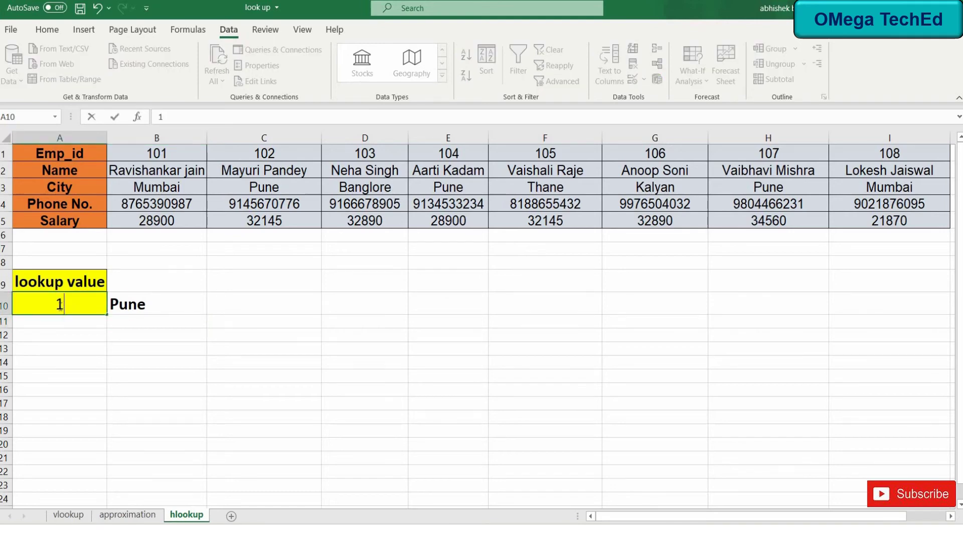
{"action": "type", "text": "05"}
{"action": "key", "text": "Return"}
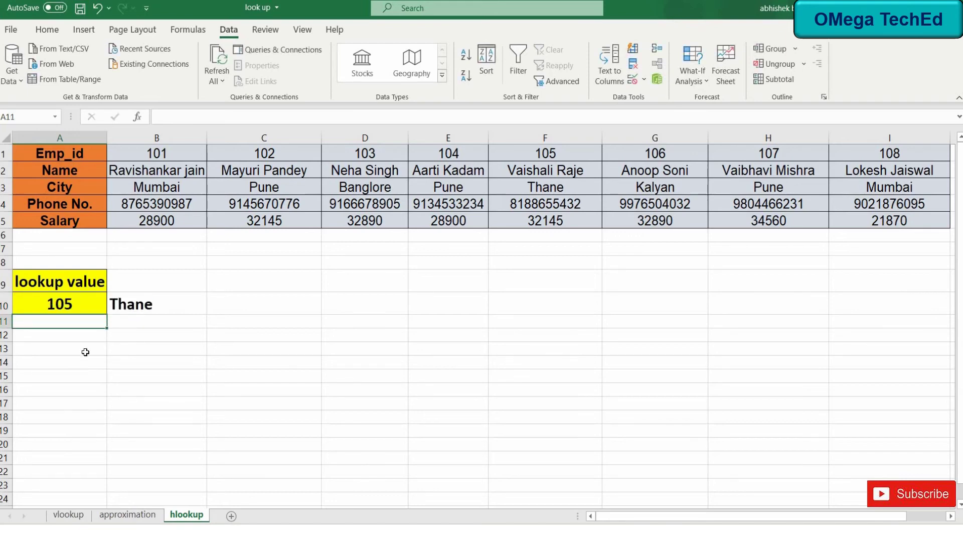
- Change B10's HLOOKUP row index from 3 to 5 so it returns salary 32145
{"action": "left_click", "coordinate": [143, 303]}
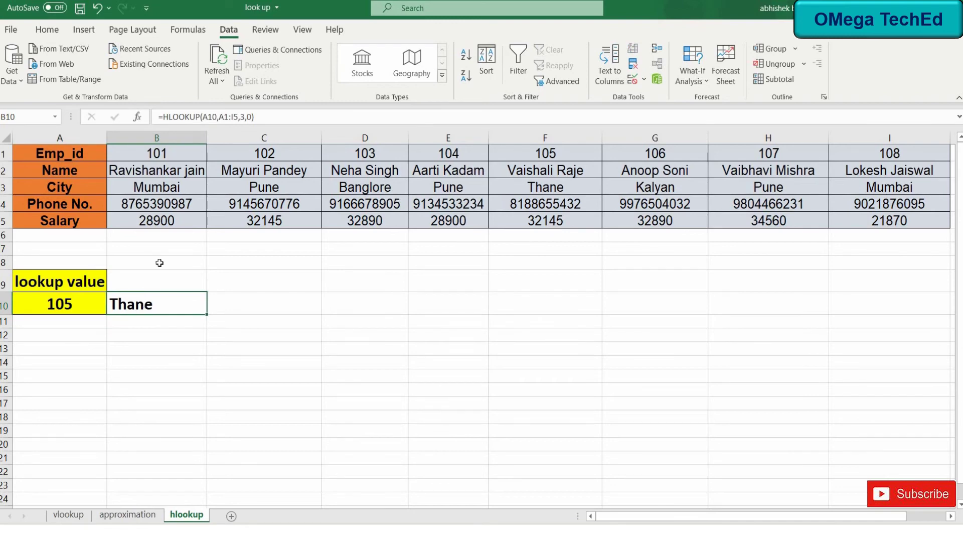
{"action": "left_click", "coordinate": [243, 117]}
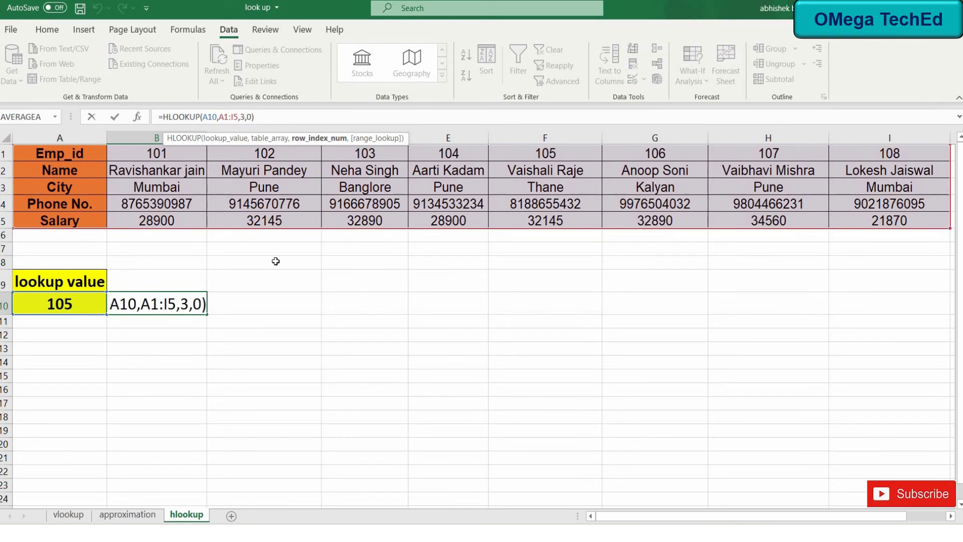
{"action": "key", "text": "BackSpace"}
{"action": "type", "text": "5"}
{"action": "left_click", "coordinate": [265, 303]}
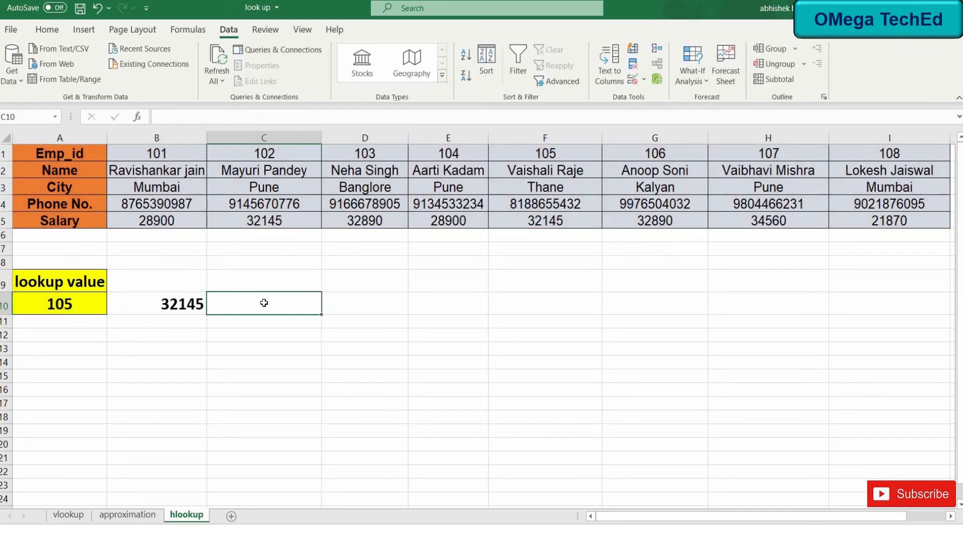